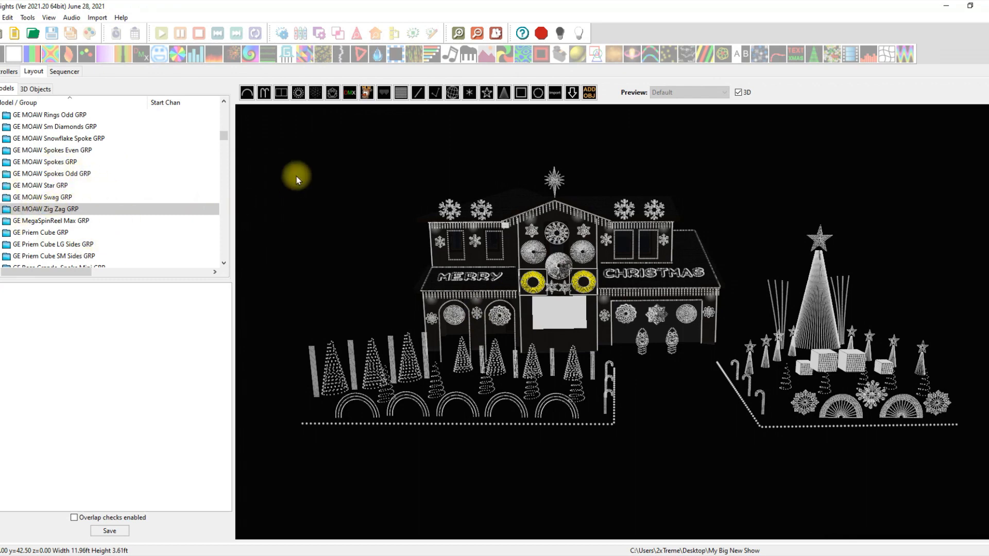
Start a new musical sequence using the audio file The Christmas Song (Merry Christmas To You) from the Desktop
{"action": "left_click", "coordinate": [15, 33]}
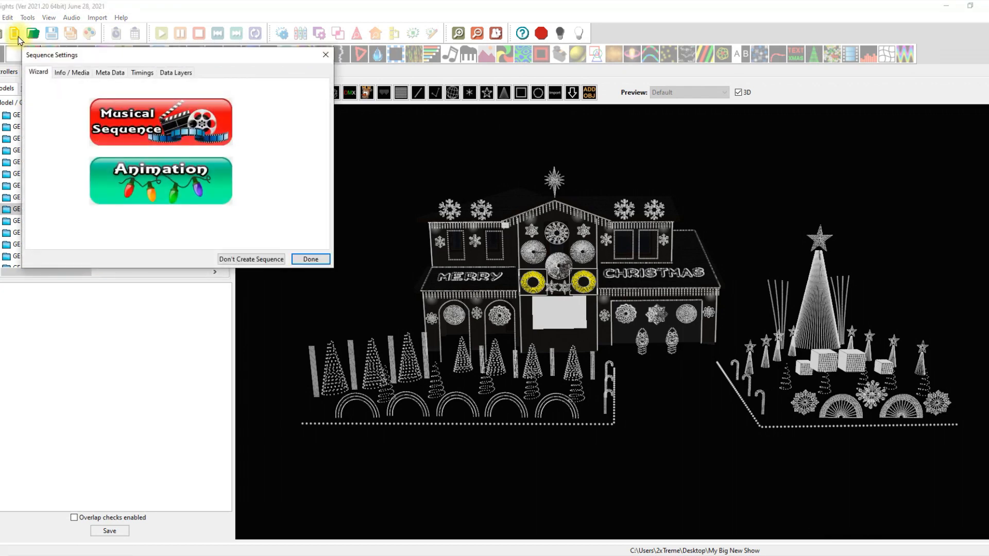
{"action": "left_click", "coordinate": [158, 126]}
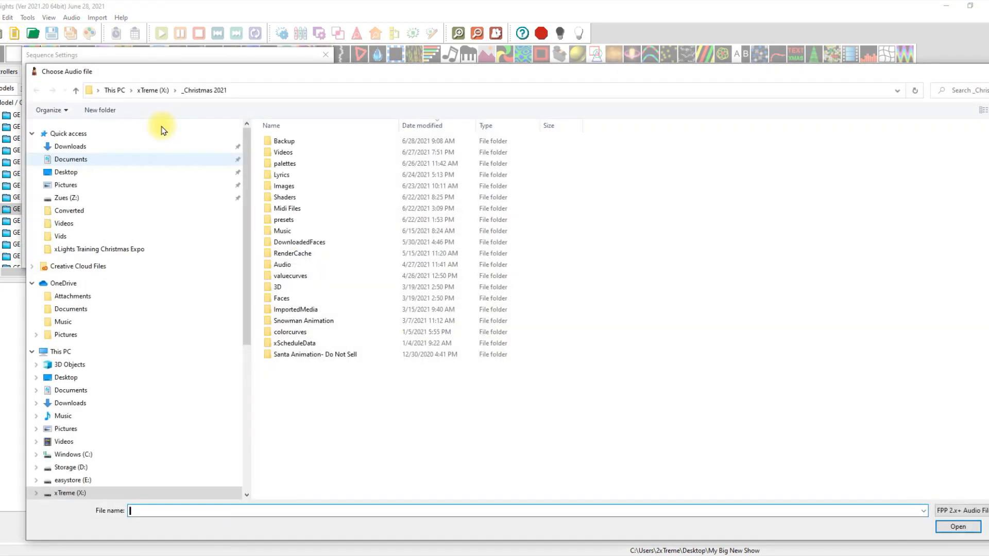
{"action": "left_click", "coordinate": [72, 170]}
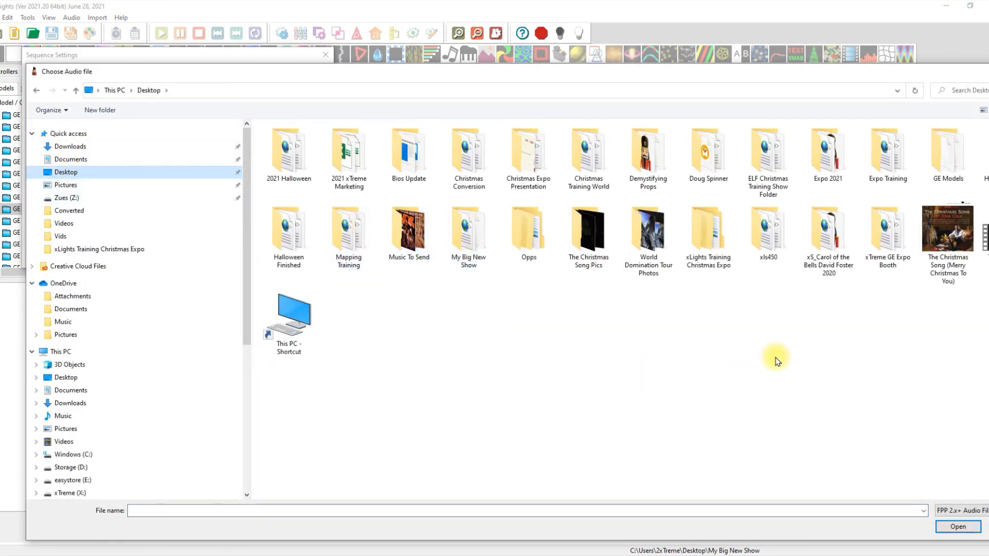
{"action": "left_click", "coordinate": [952, 270]}
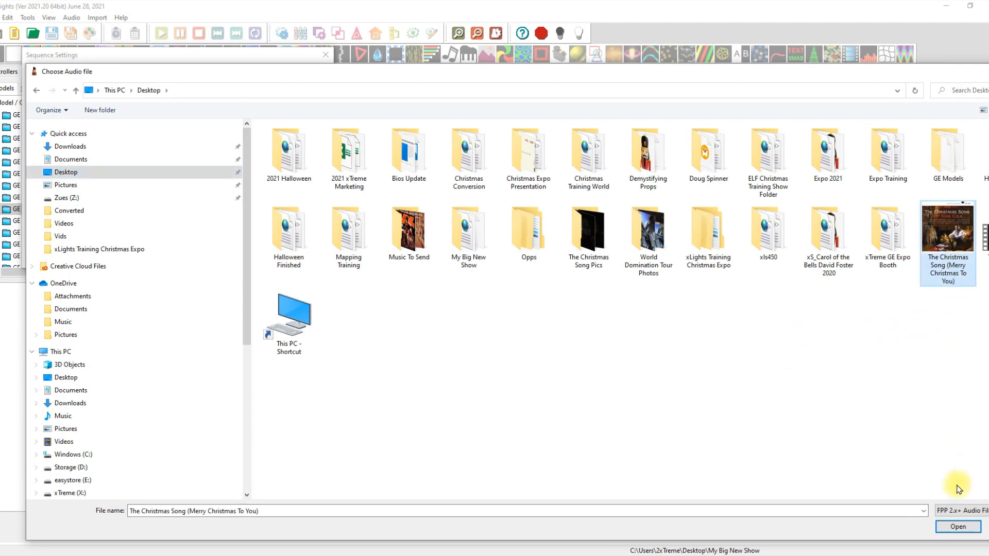
{"action": "left_click", "coordinate": [958, 526]}
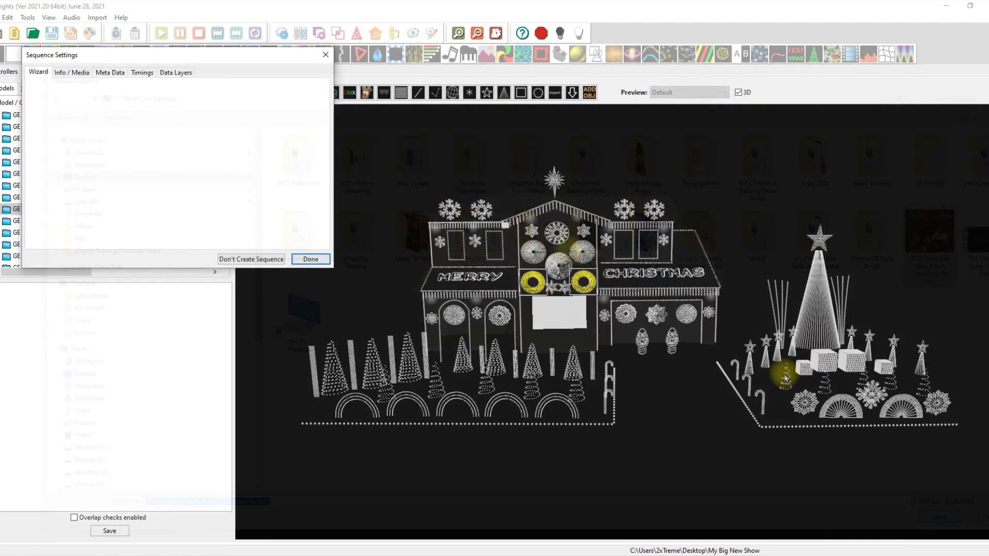
Complete the new sequence's setup with the All Models view
{"action": "left_click", "coordinate": [175, 115]}
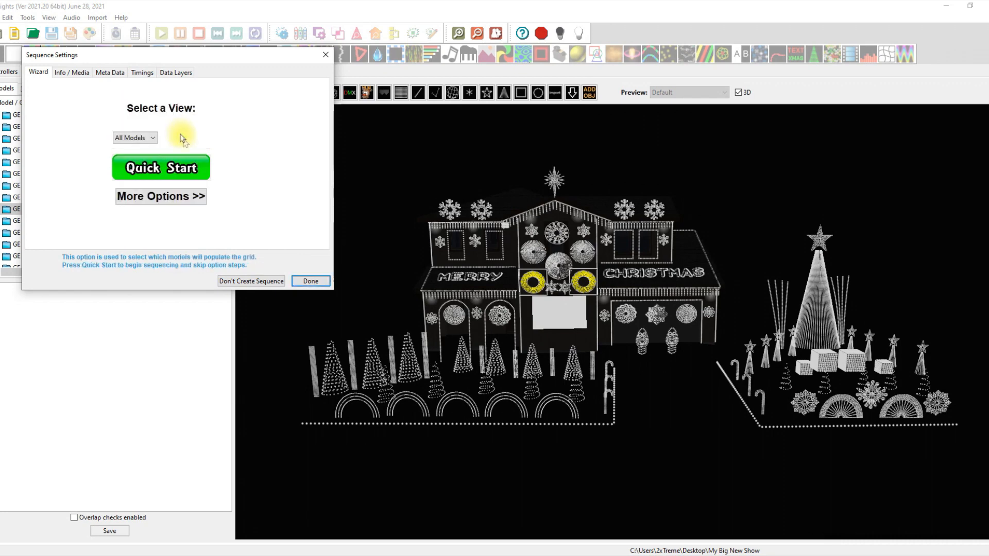
{"action": "left_click", "coordinate": [153, 144]}
{"action": "left_click", "coordinate": [151, 147]}
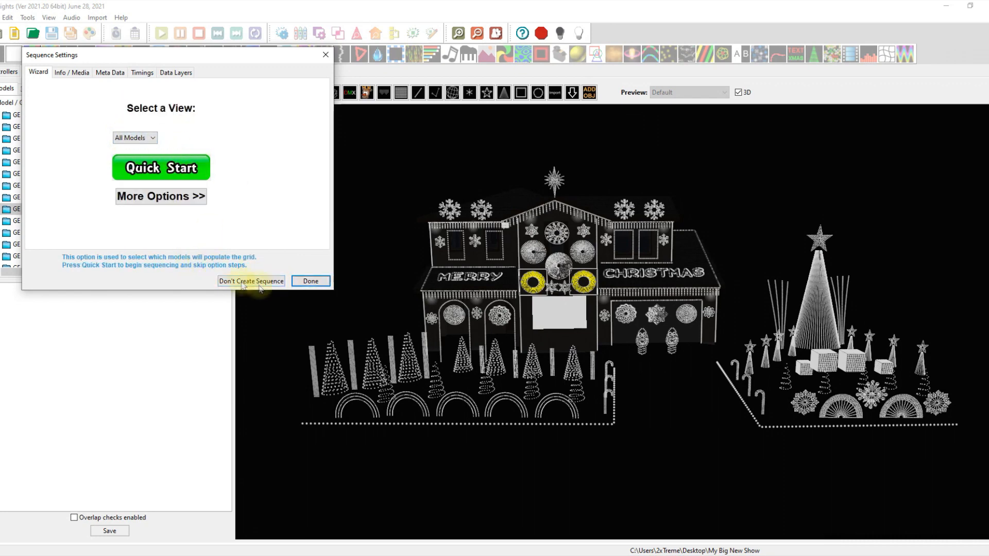
{"action": "left_click", "coordinate": [311, 283]}
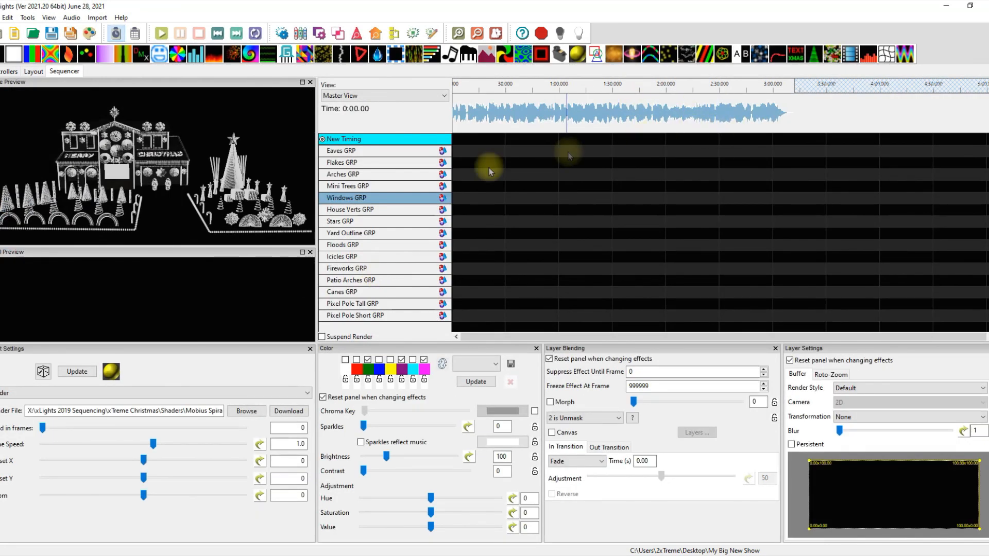
Open the display elements editor for the sequence rows and check the sort options for the added models
{"action": "scroll", "coordinate": [389, 245], "scroll_direction": "down", "scroll_amount": 5}
{"action": "scroll", "coordinate": [388, 268], "scroll_direction": "up", "scroll_amount": 5}
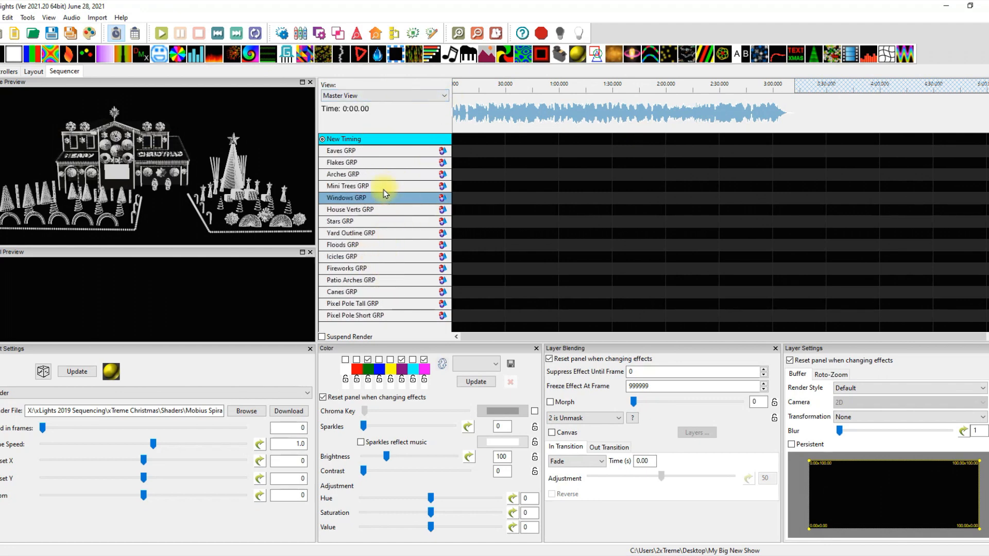
{"action": "scroll", "coordinate": [394, 235], "scroll_direction": "down", "scroll_amount": 10}
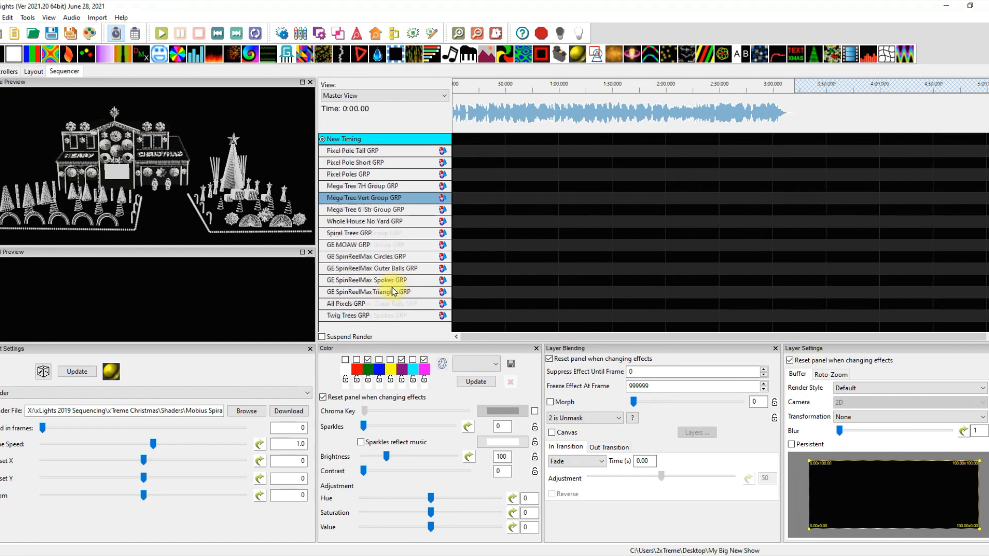
{"action": "scroll", "coordinate": [393, 291], "scroll_direction": "up", "scroll_amount": 10}
{"action": "right_click", "coordinate": [366, 189]}
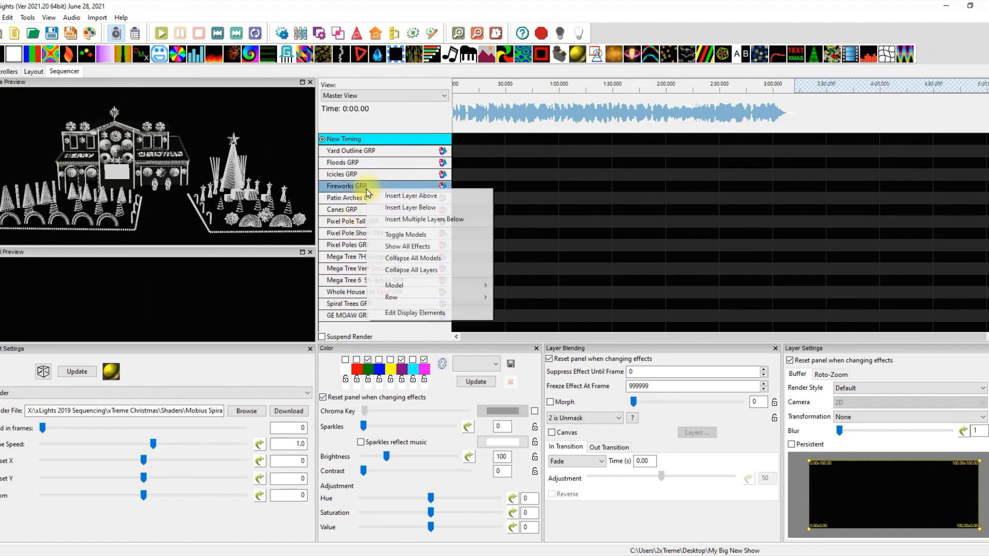
{"action": "left_click", "coordinate": [441, 313]}
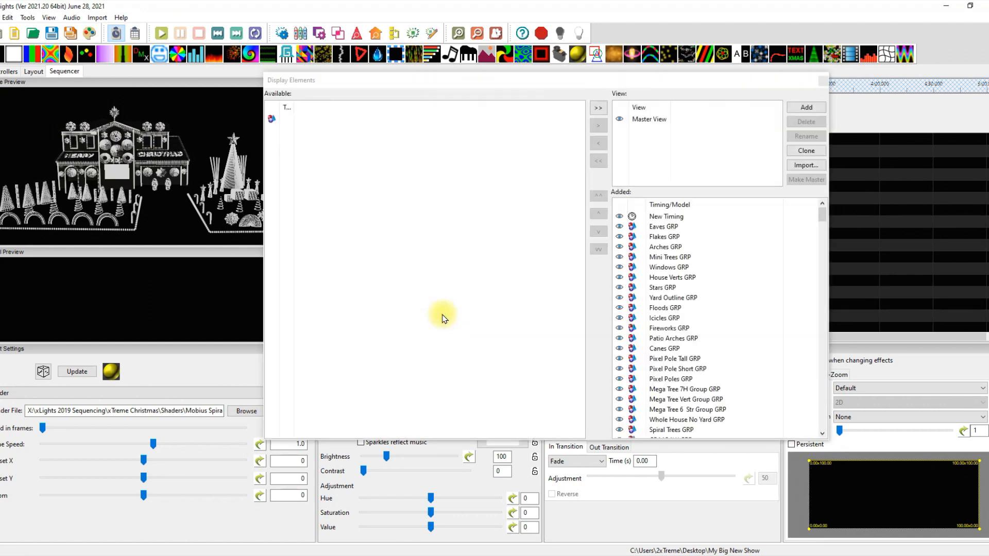
{"action": "right_click", "coordinate": [671, 298]}
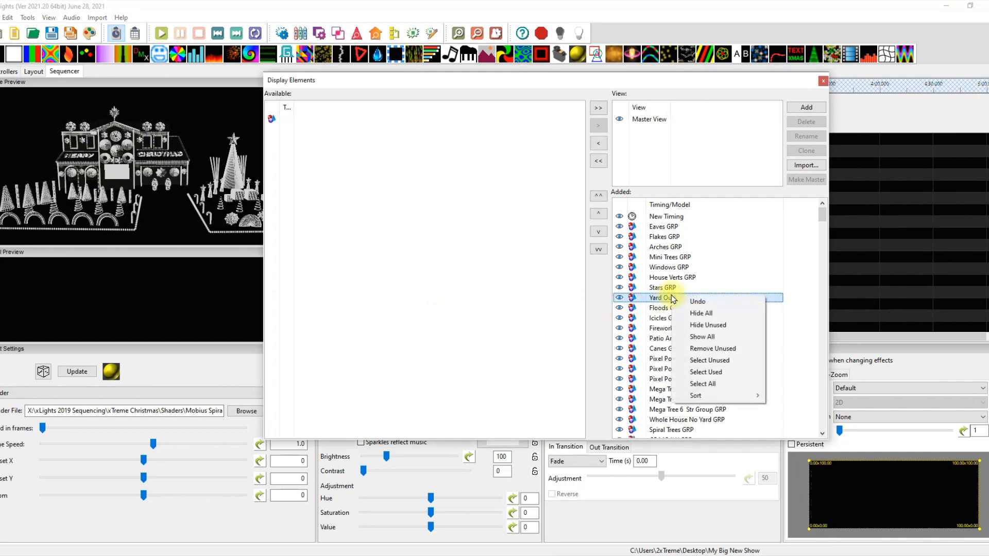
{"action": "mouse_move", "coordinate": [732, 401]}
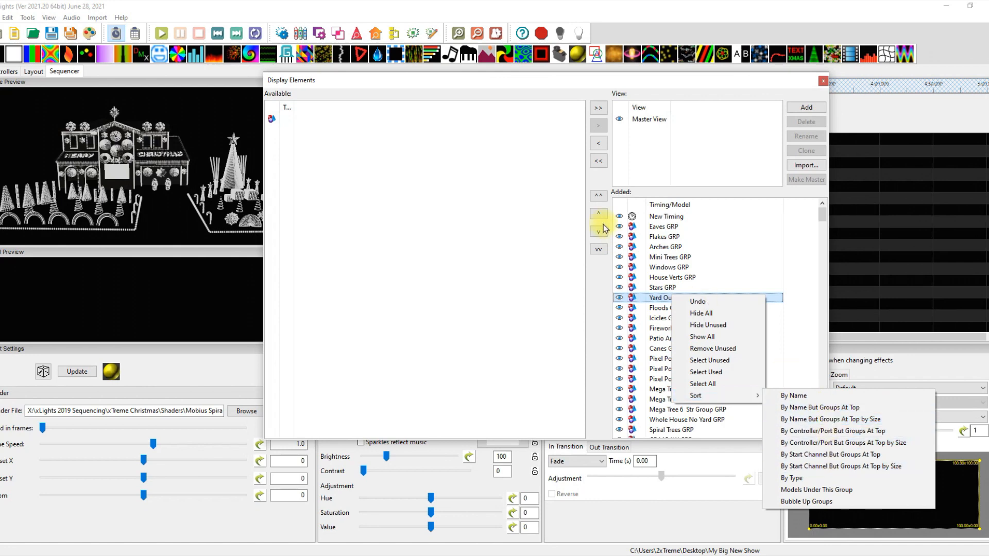
{"action": "left_click", "coordinate": [522, 256]}
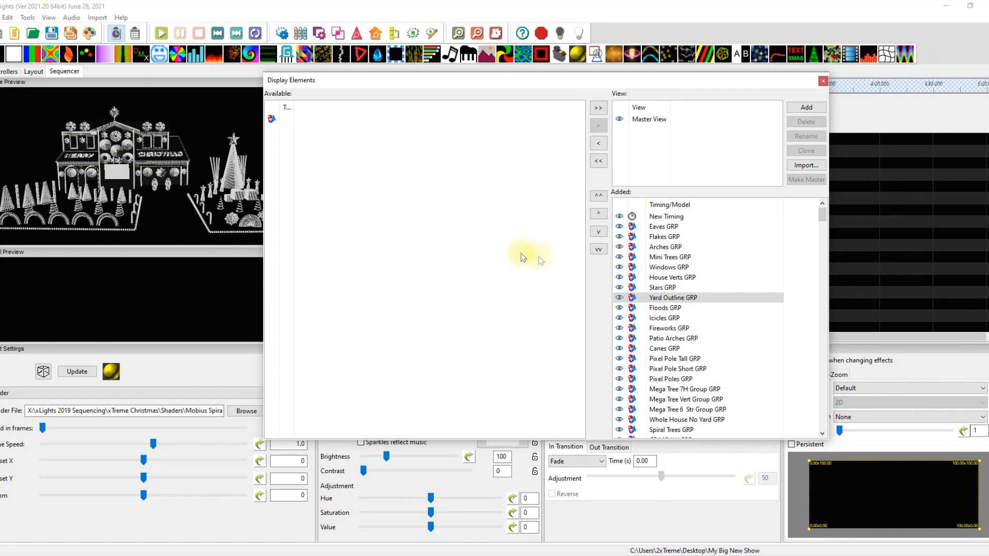
Move GE XLS Outline GRP and GE XLS Spokes GRP to just below GE Starlord Z Right GRP, and try moving All Pixels GRP up
{"action": "scroll", "coordinate": [718, 360], "scroll_direction": "down", "scroll_amount": 8}
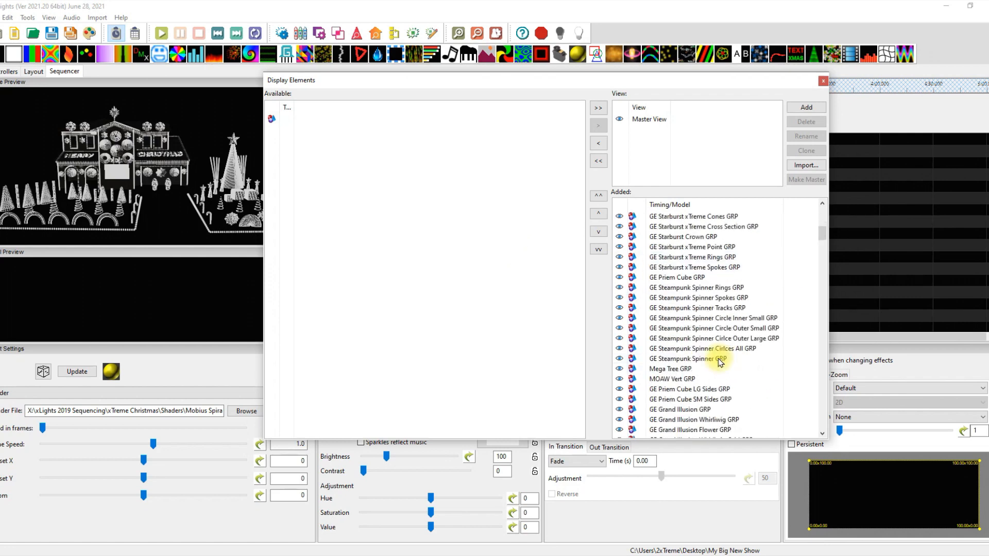
{"action": "left_click", "coordinate": [702, 318]}
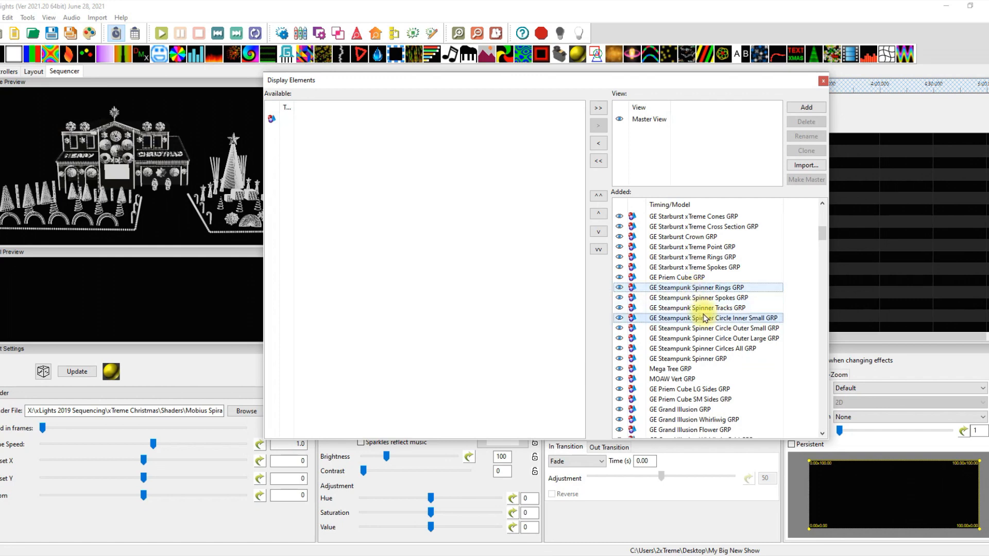
{"action": "left_click", "coordinate": [705, 349]}
{"action": "scroll", "coordinate": [702, 371], "scroll_direction": "down", "scroll_amount": 12}
{"action": "left_click", "coordinate": [676, 339]}
{"action": "left_click", "coordinate": [675, 318]}
{"action": "left_click", "coordinate": [685, 287]}
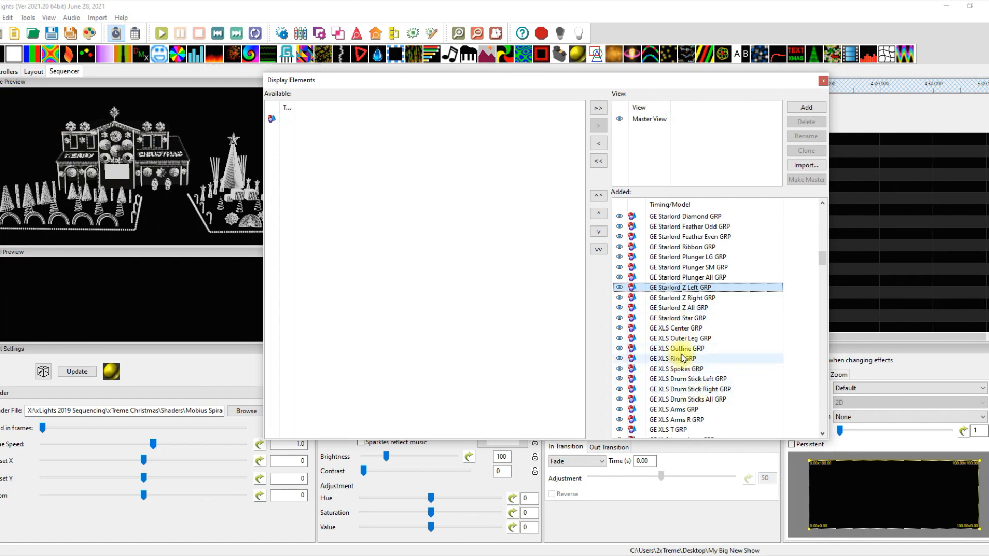
{"action": "left_click_drag", "start_coordinate": [679, 351], "coordinate": [678, 312]}
{"action": "left_click_drag", "start_coordinate": [680, 369], "coordinate": [676, 295]}
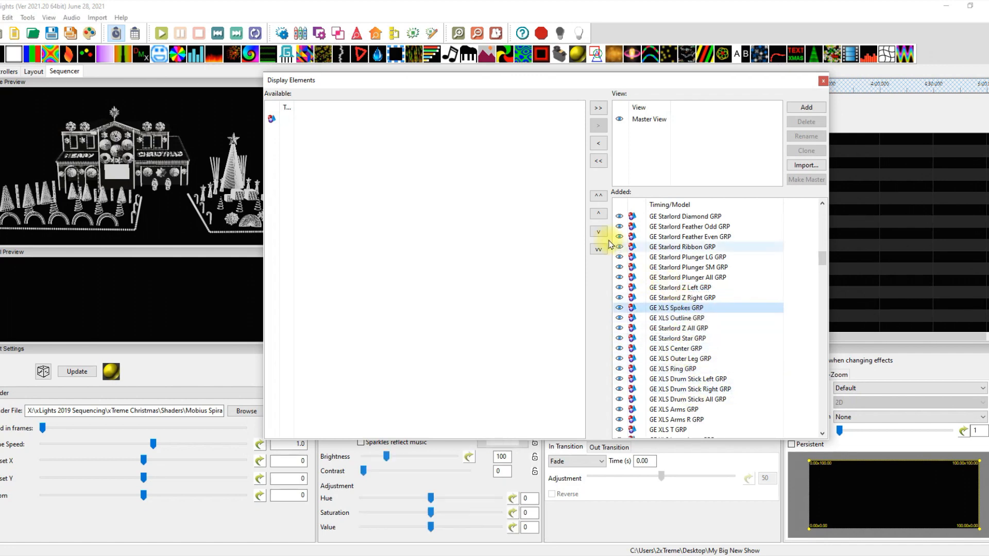
{"action": "left_click", "coordinate": [599, 214]}
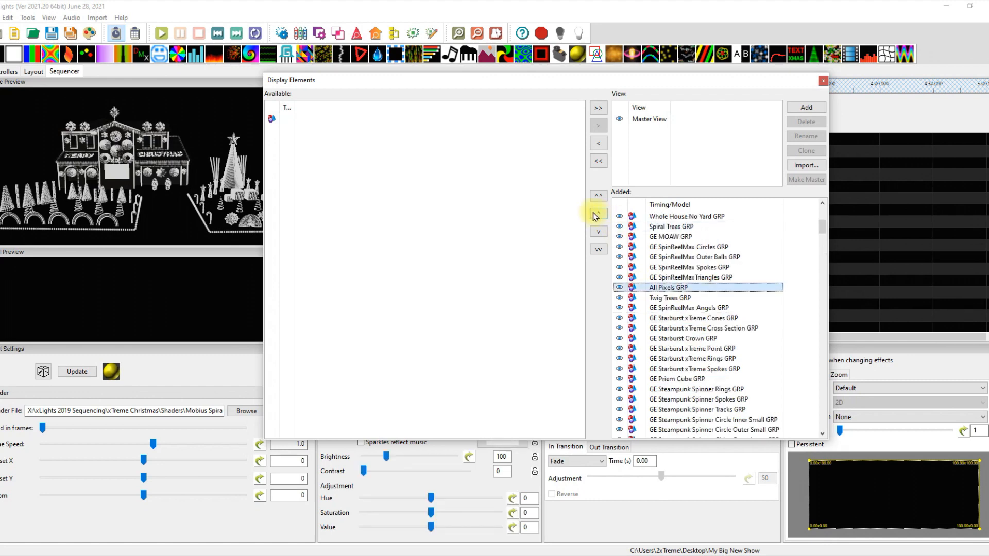
{"action": "left_click", "coordinate": [596, 213]}
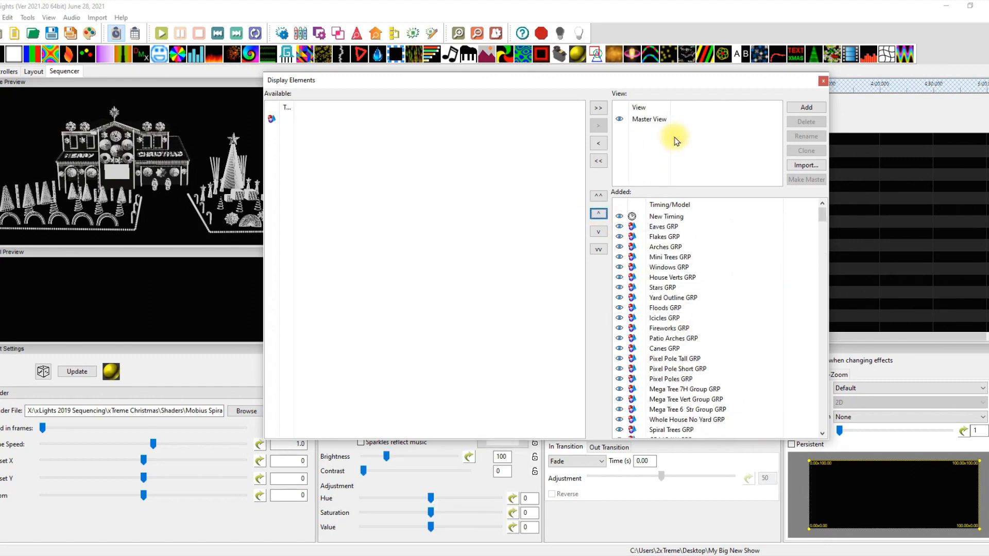
Import Main Sequence View from the xlights_rgbeffects layout file in the _Christmas 2021 folder on the X: drive
{"action": "left_click", "coordinate": [644, 121]}
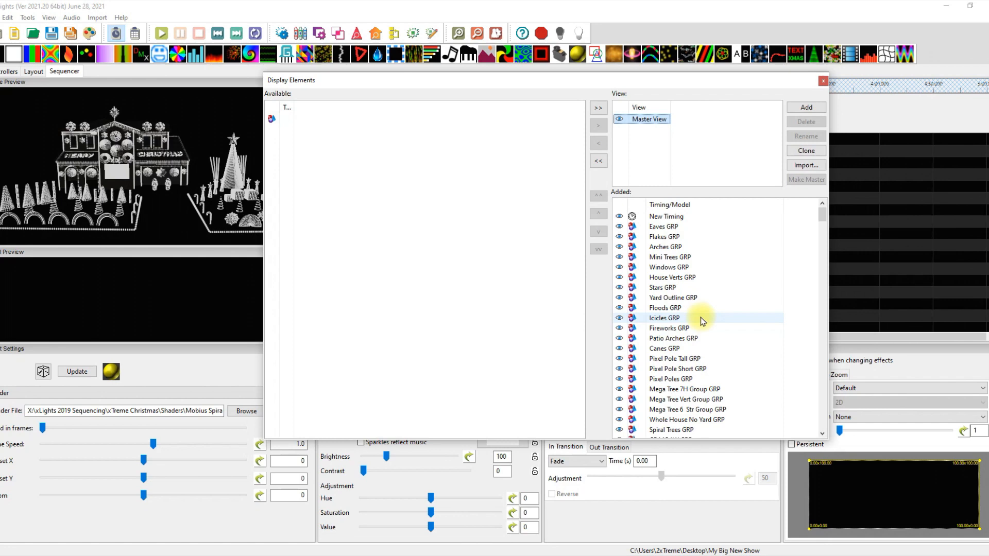
{"action": "left_click", "coordinate": [806, 169]}
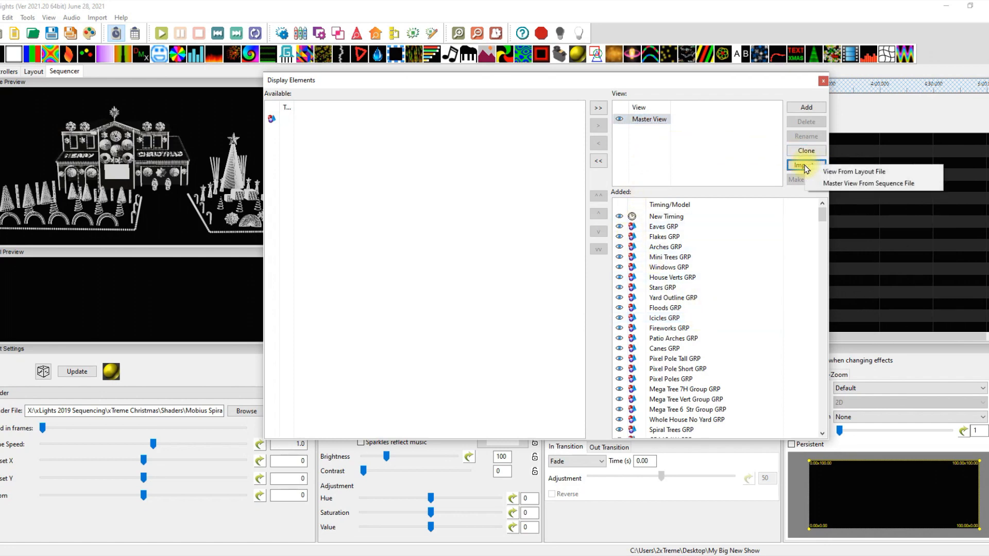
{"action": "left_click", "coordinate": [846, 173]}
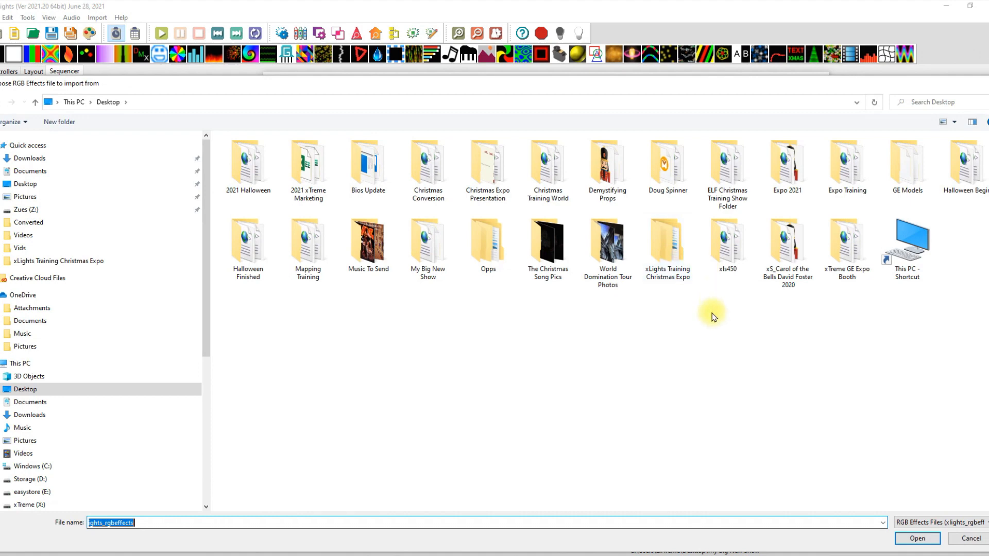
{"action": "left_click", "coordinate": [30, 504]}
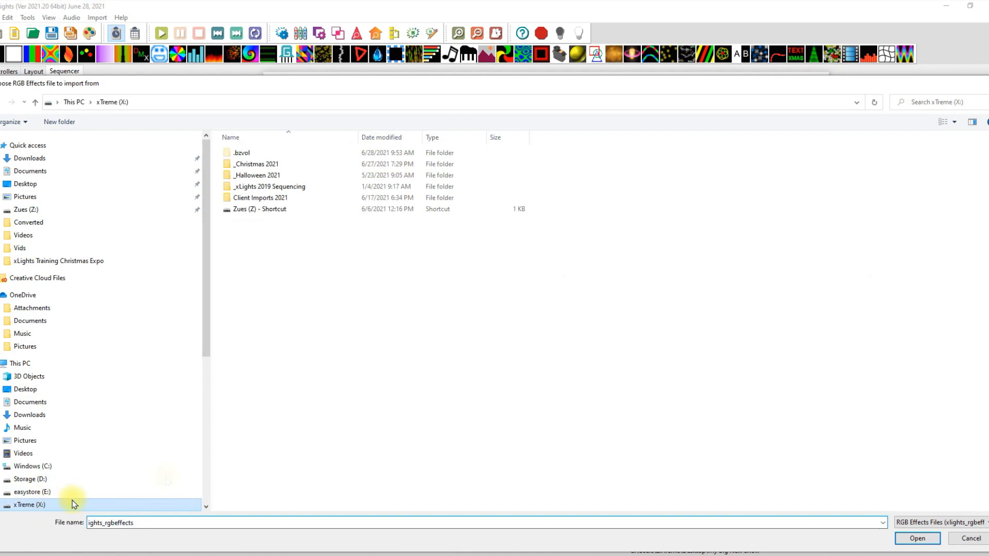
{"action": "double_click", "coordinate": [252, 164]}
{"action": "left_click", "coordinate": [259, 154]}
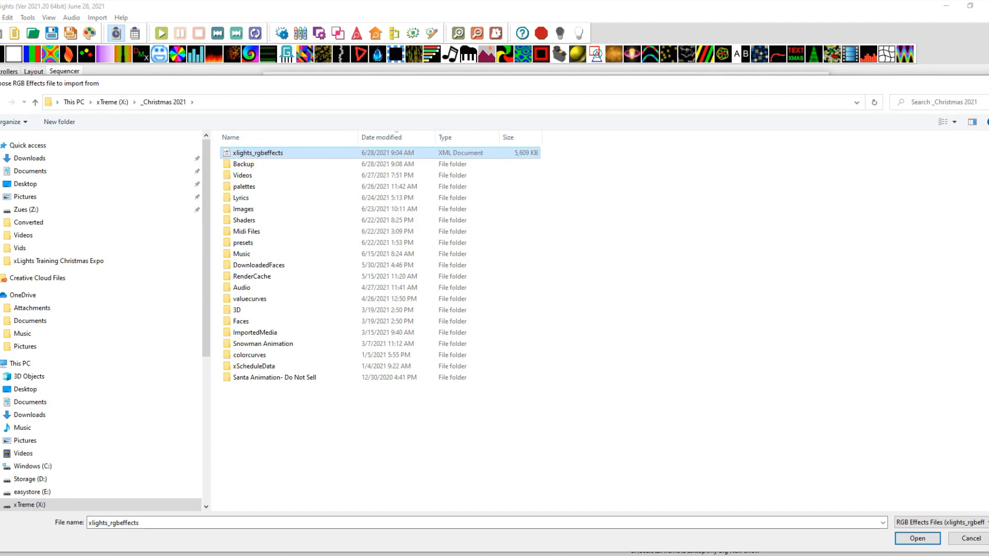
{"action": "left_click", "coordinate": [908, 541]}
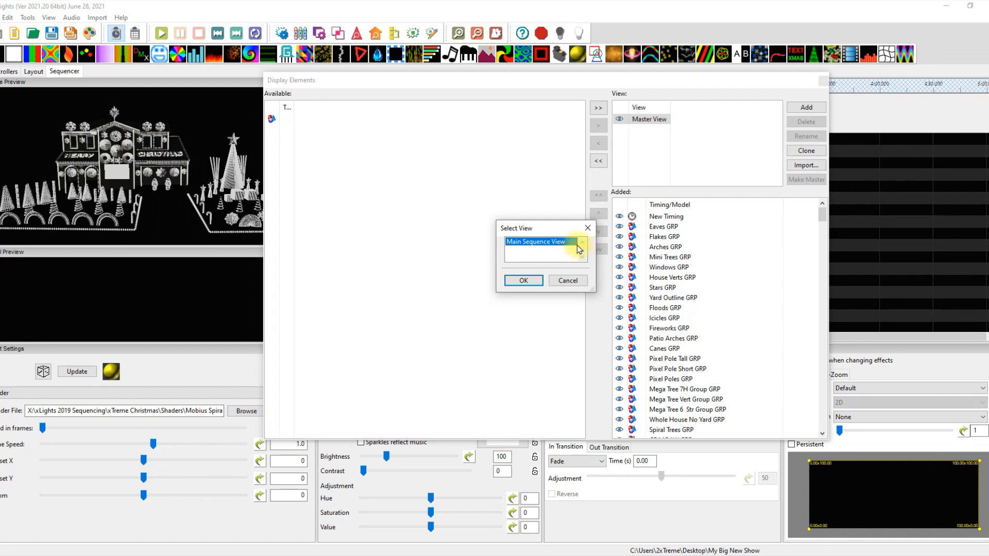
{"action": "left_click", "coordinate": [523, 280]}
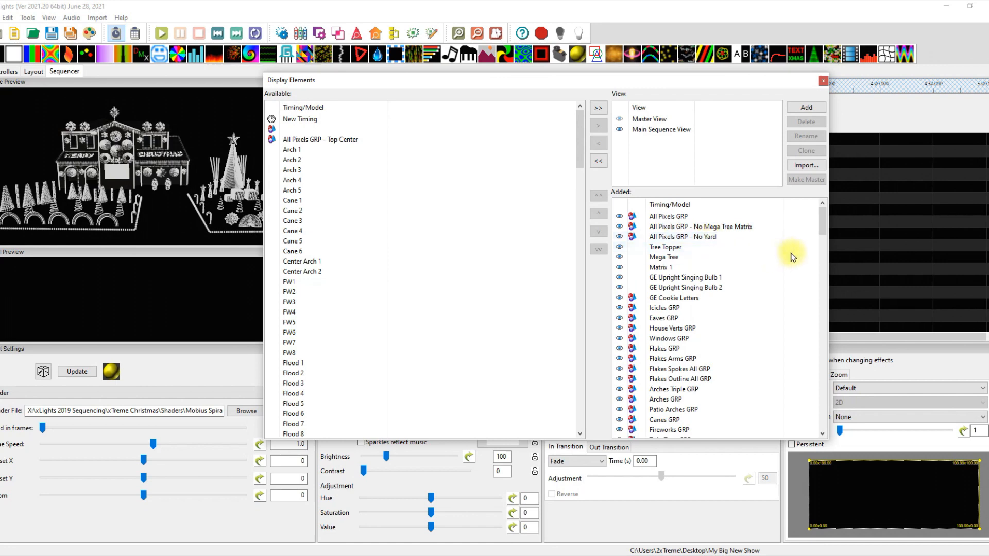
Make Main Sequence View the master view and move the display elements window clear of the sequence rows
{"action": "left_click_drag", "start_coordinate": [823, 226], "coordinate": [844, 423]}
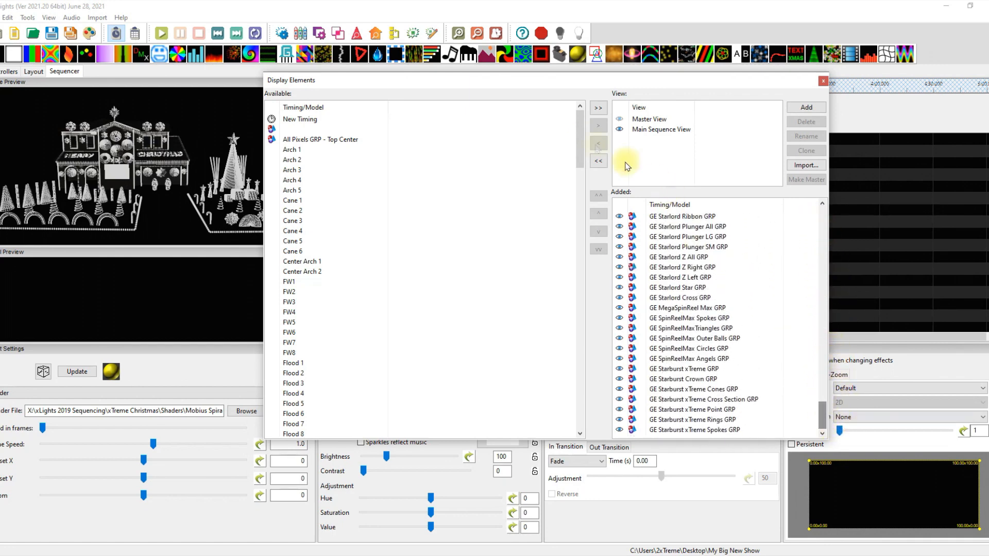
{"action": "left_click_drag", "start_coordinate": [582, 150], "coordinate": [596, 288]}
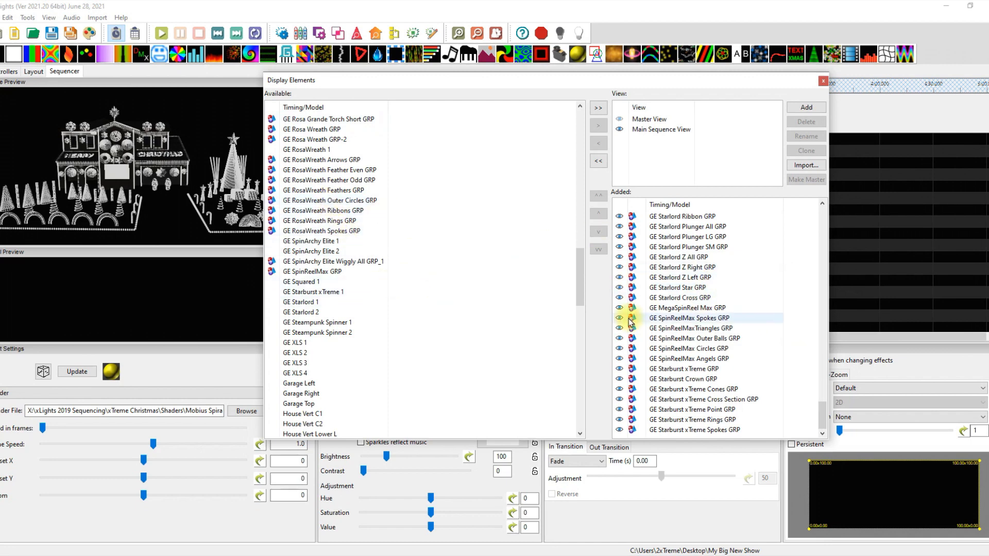
{"action": "left_click_drag", "start_coordinate": [580, 256], "coordinate": [512, 353]}
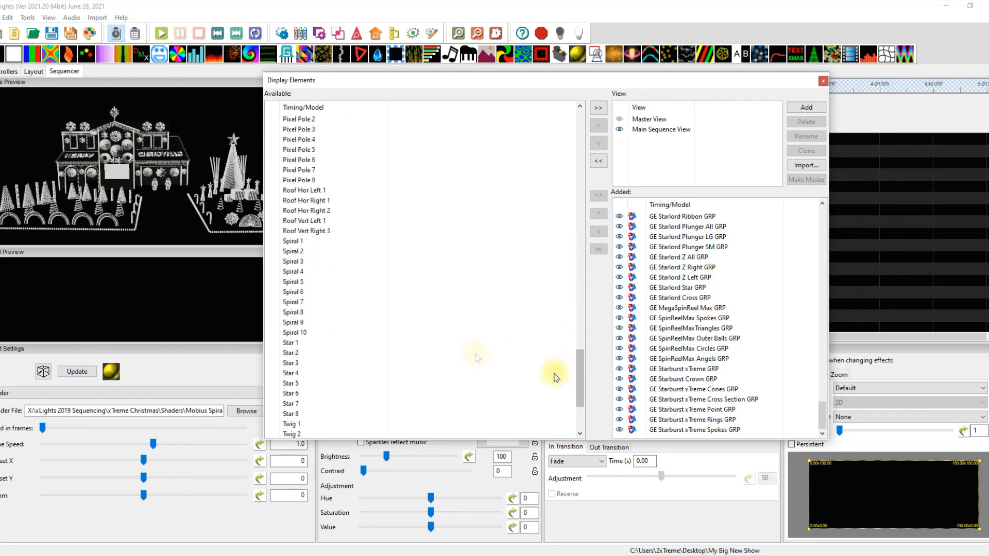
{"action": "left_click_drag", "start_coordinate": [581, 364], "coordinate": [580, 386]}
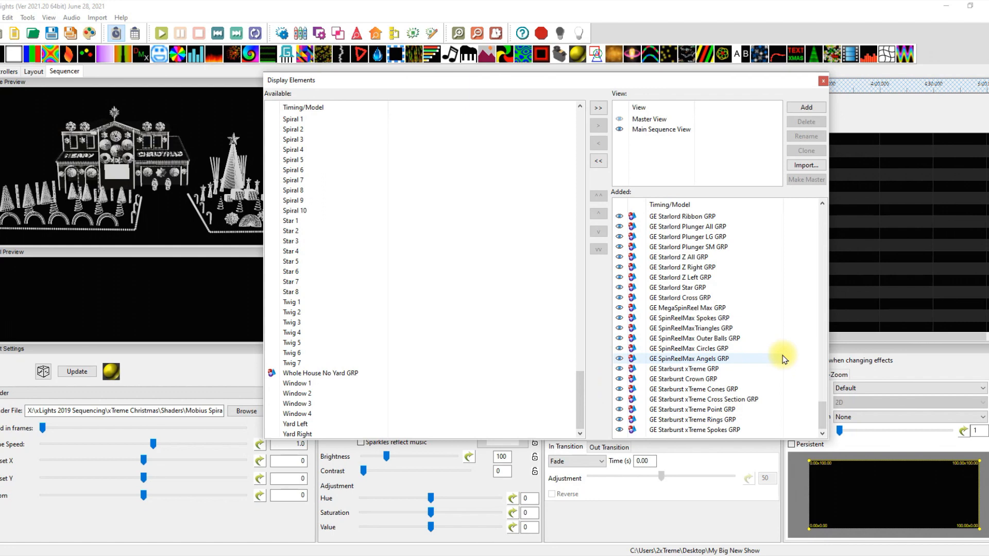
{"action": "left_click", "coordinate": [664, 130]}
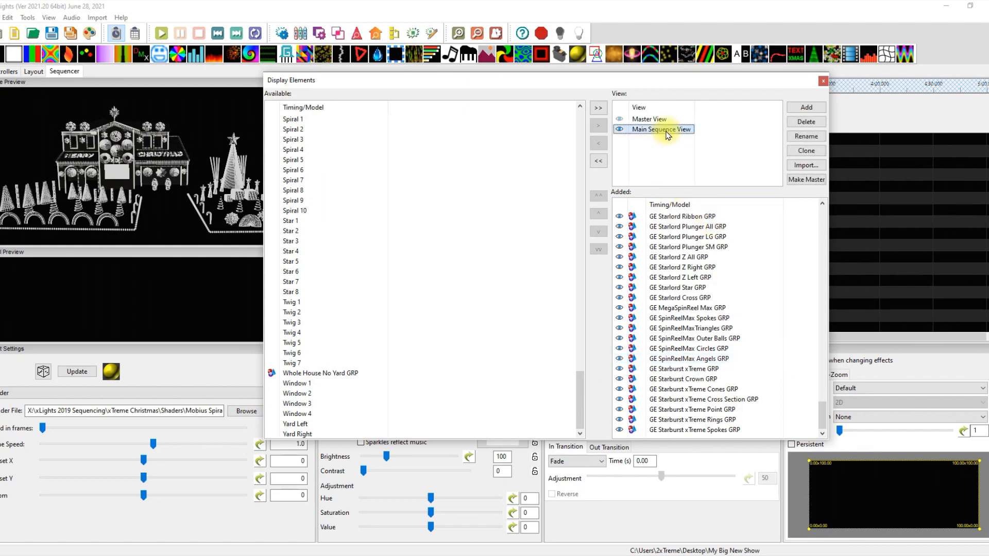
{"action": "left_click", "coordinate": [798, 180]}
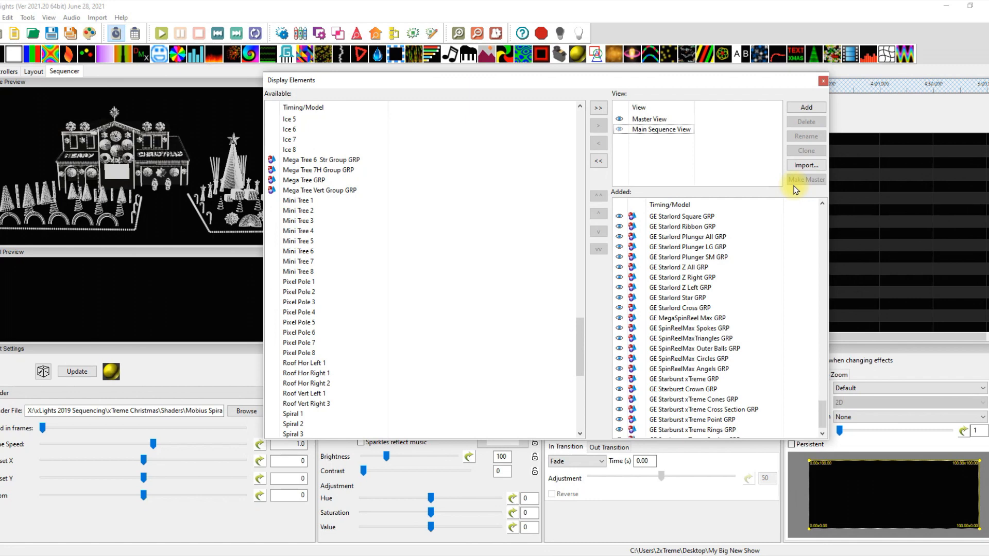
{"action": "left_click_drag", "start_coordinate": [660, 80], "coordinate": [688, 264]}
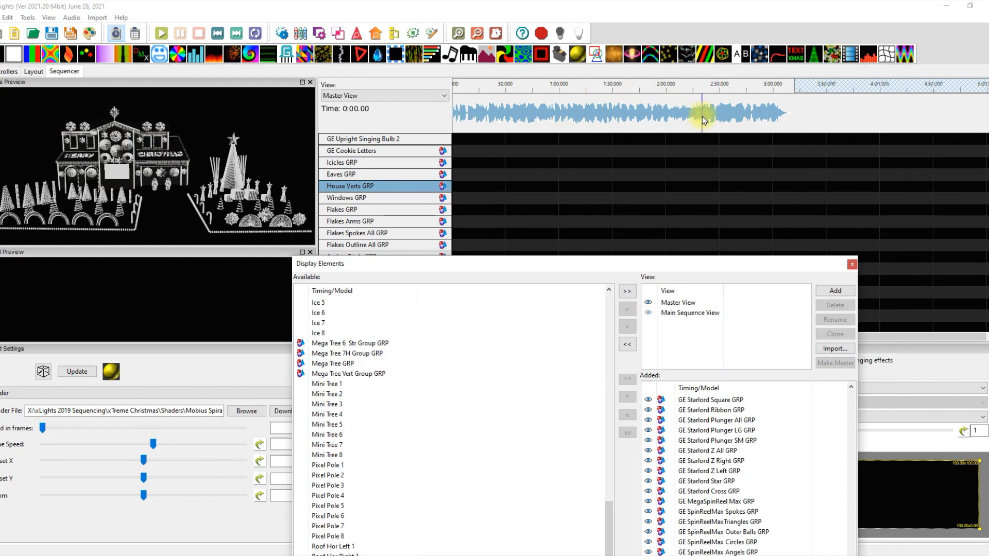
Start importing a master view from a sequence file, choosing Carol of the Bells 2020 in the Desktop folder xS_Carol of the Bells David Foster 2020
{"action": "left_click_drag", "start_coordinate": [726, 267], "coordinate": [724, 178]}
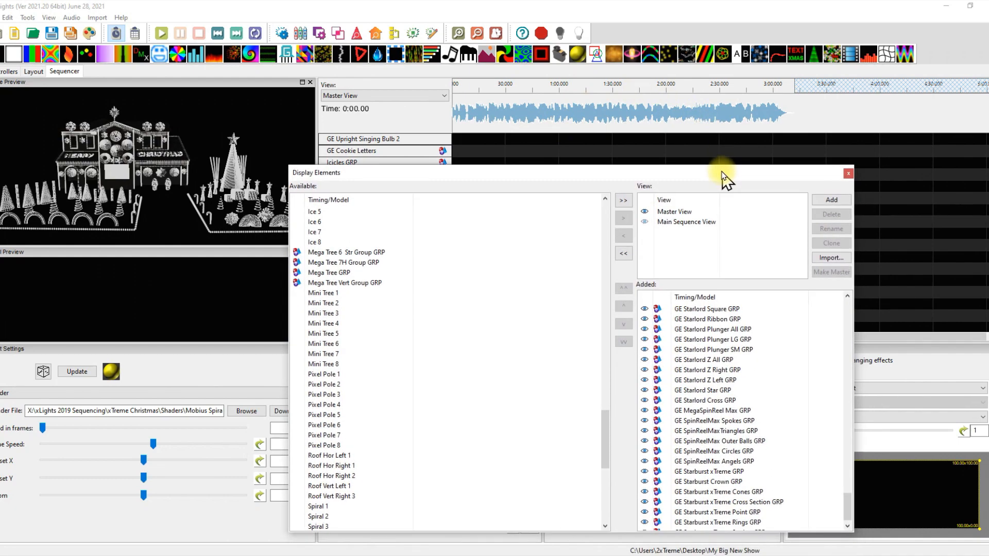
{"action": "left_click_drag", "start_coordinate": [722, 172], "coordinate": [742, 164]}
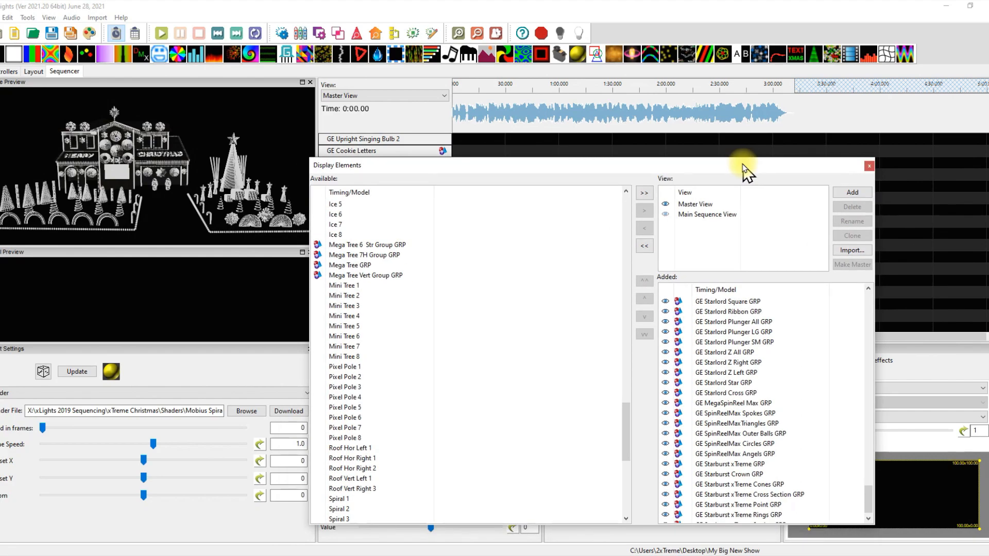
{"action": "left_click_drag", "start_coordinate": [743, 164], "coordinate": [767, 155]}
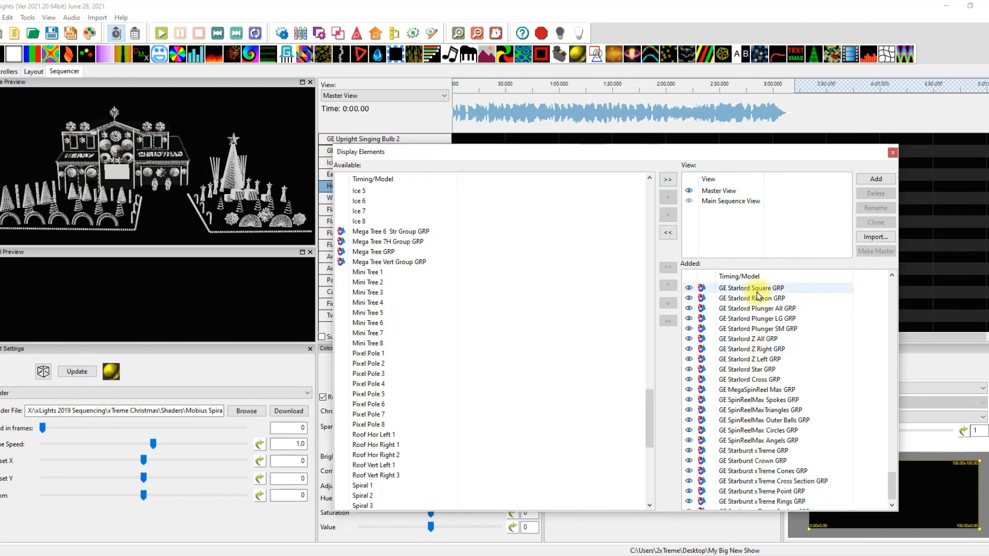
{"action": "left_click", "coordinate": [871, 237]}
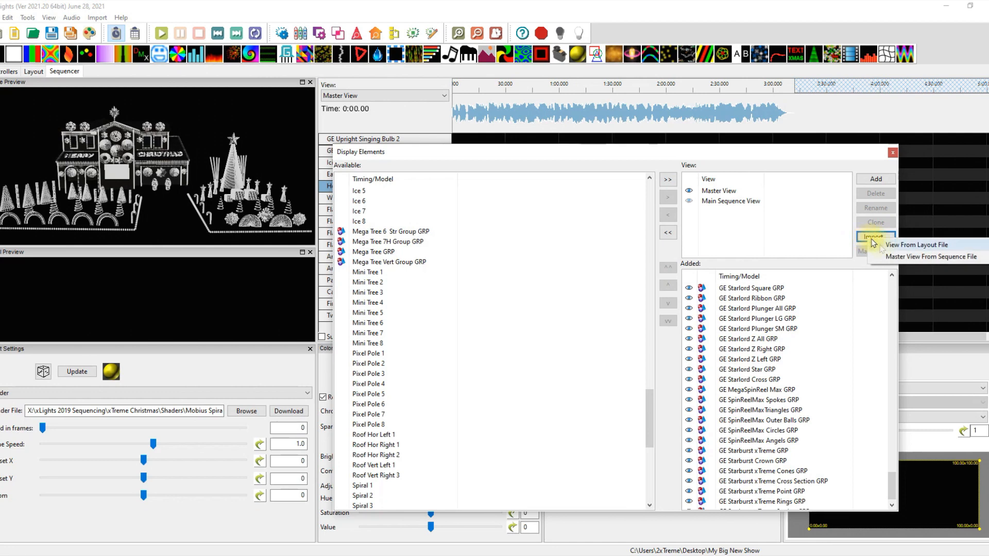
{"action": "left_click", "coordinate": [899, 261]}
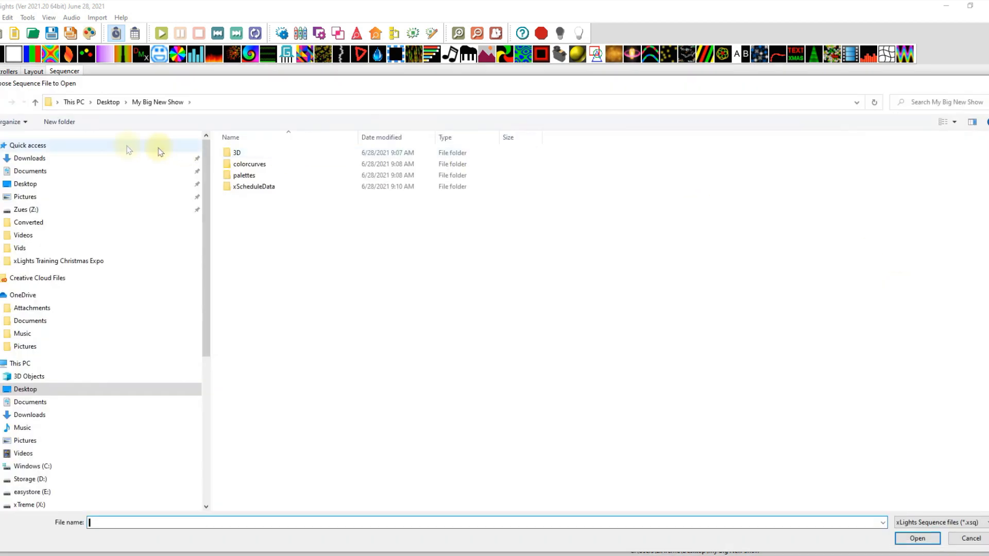
{"action": "left_click", "coordinate": [28, 184]}
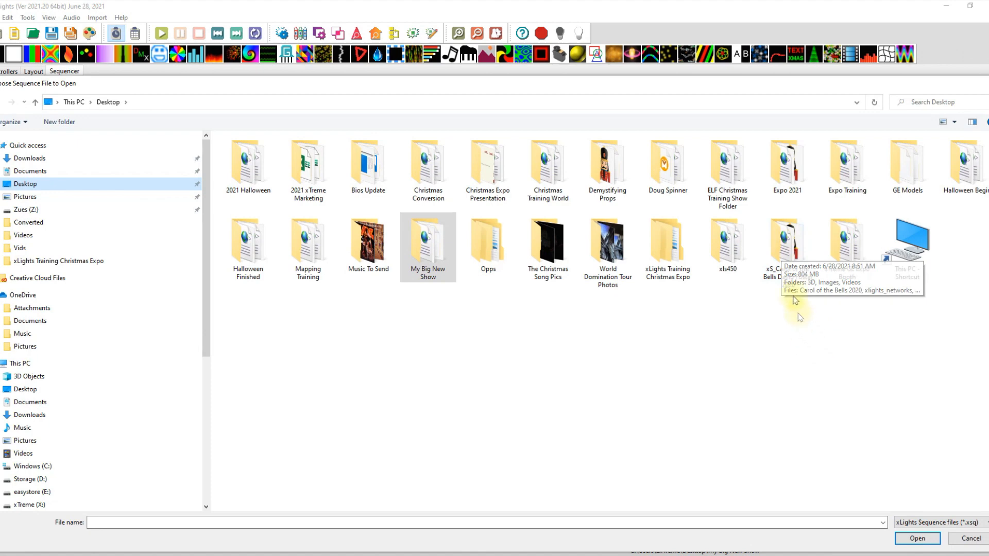
{"action": "double_click", "coordinate": [783, 247]}
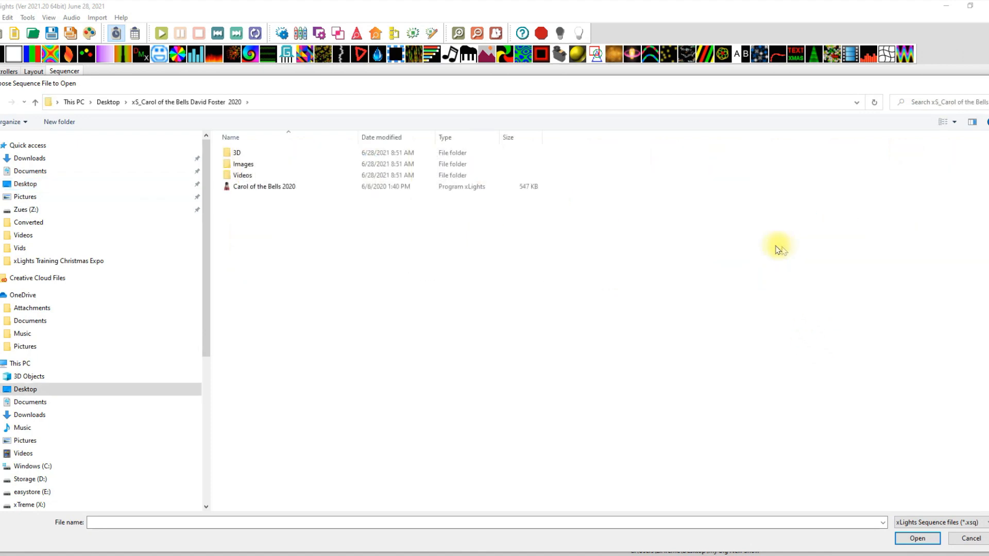
{"action": "left_click", "coordinate": [239, 188]}
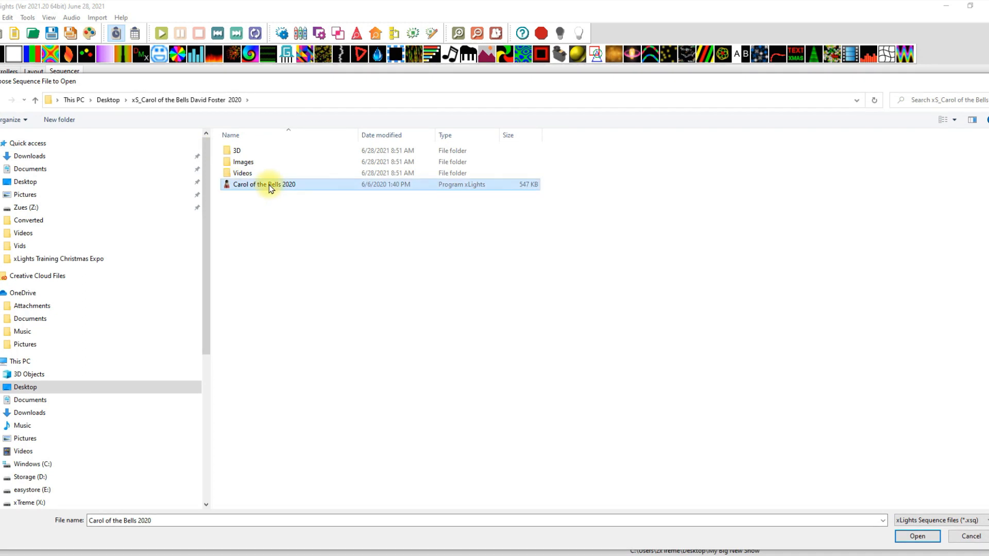
Check the file type in the properties of the Carol of the Bells 2020 file
{"action": "right_click", "coordinate": [268, 189]}
{"action": "left_click", "coordinate": [342, 457]}
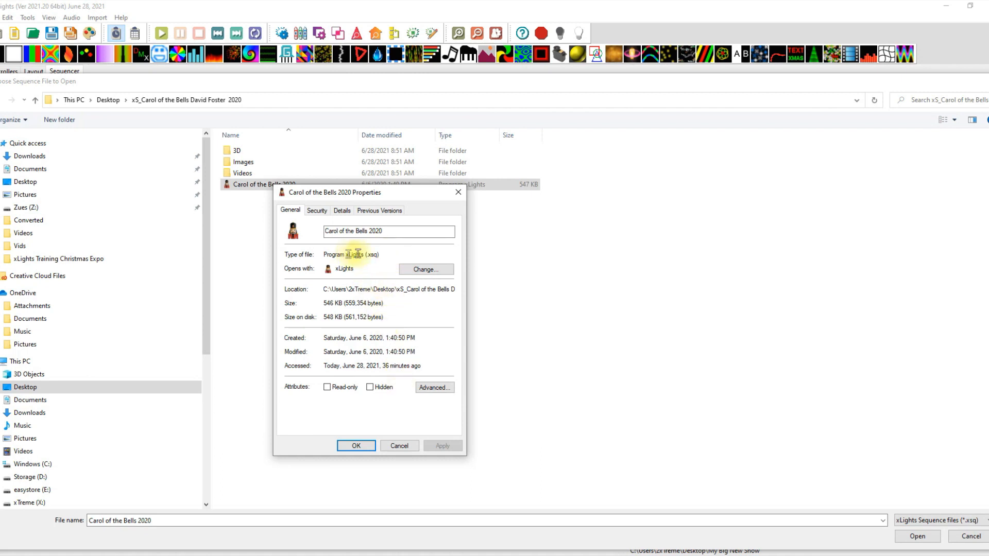
{"action": "left_click", "coordinate": [407, 446]}
Show the old xLights sequence files in the folder, and restore the filter to xLights Sequence files (*.xsq)
{"action": "left_click", "coordinate": [984, 521]}
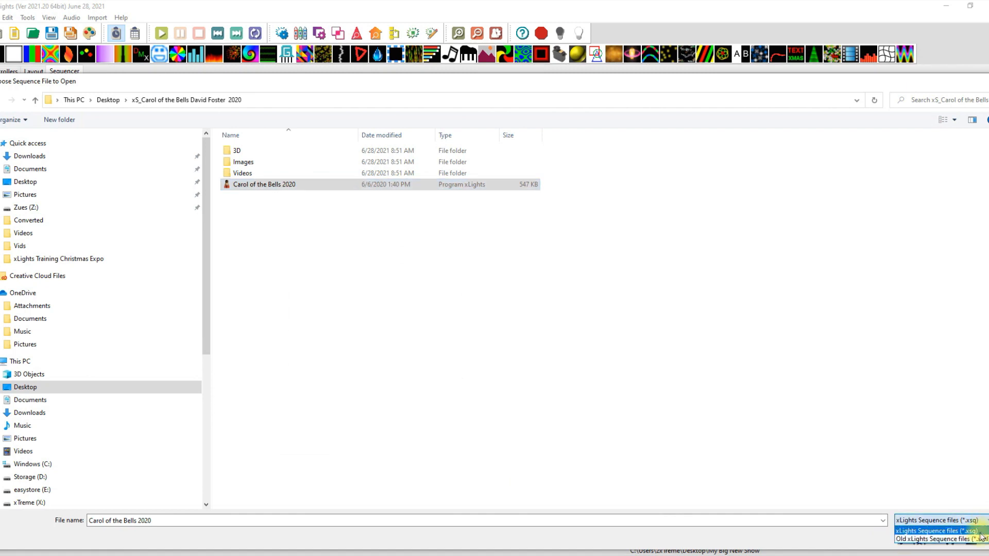
{"action": "left_click", "coordinate": [976, 539]}
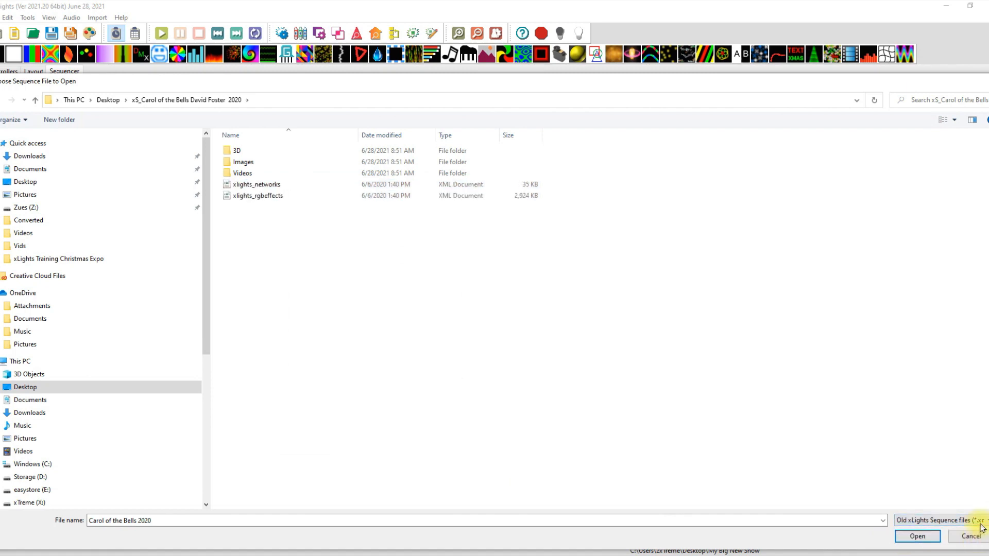
{"action": "left_click", "coordinate": [985, 521]}
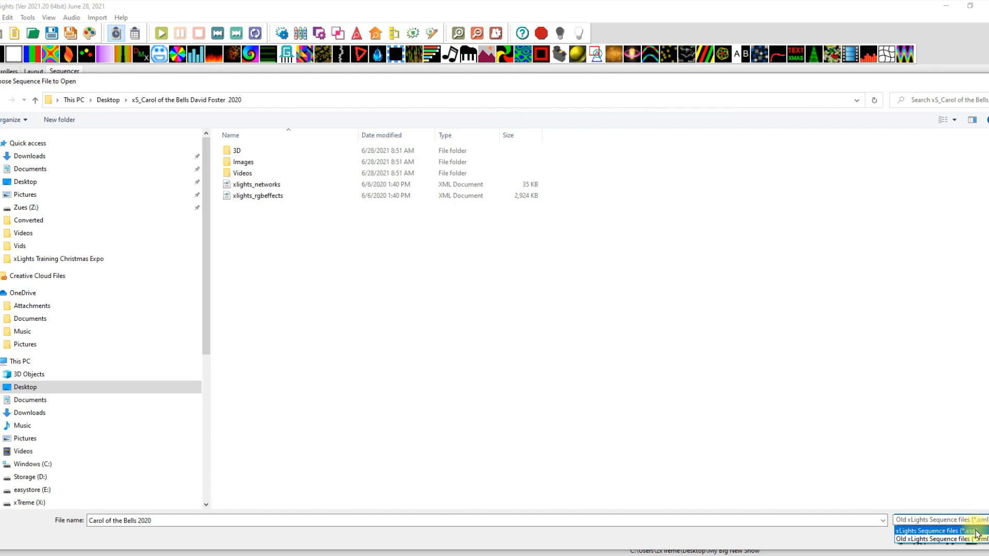
{"action": "left_click", "coordinate": [958, 531]}
Import the master view from Carol of the Bells 2020 and bring the start of its added models list into view
{"action": "left_click", "coordinate": [267, 187]}
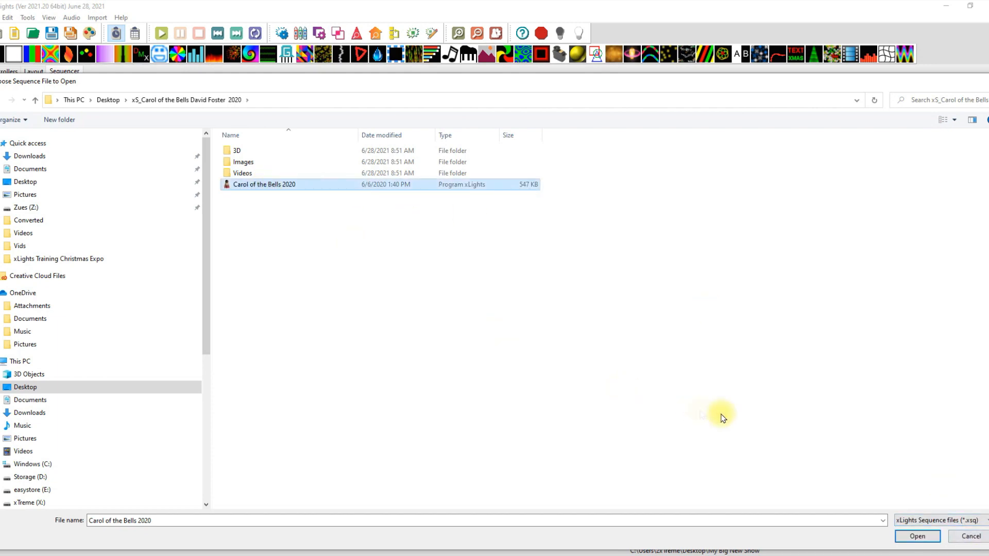
{"action": "left_click", "coordinate": [916, 536]}
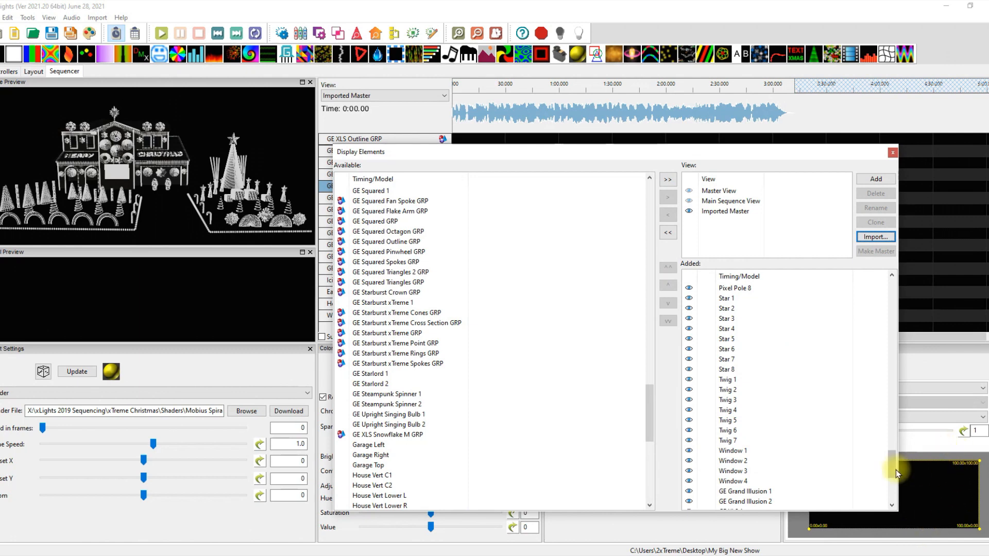
{"action": "left_click_drag", "start_coordinate": [894, 468], "coordinate": [905, 288]}
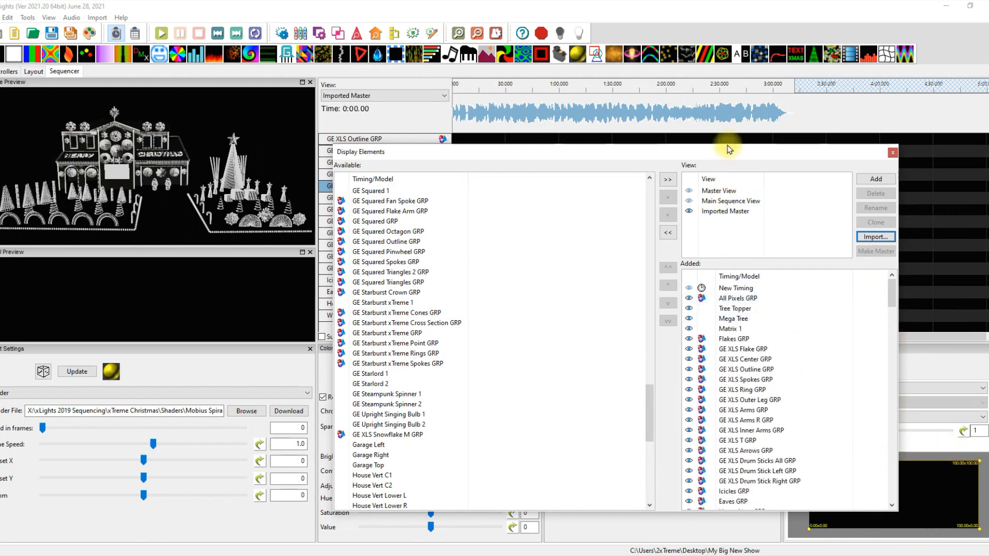
{"action": "left_click_drag", "start_coordinate": [728, 150], "coordinate": [726, 132]}
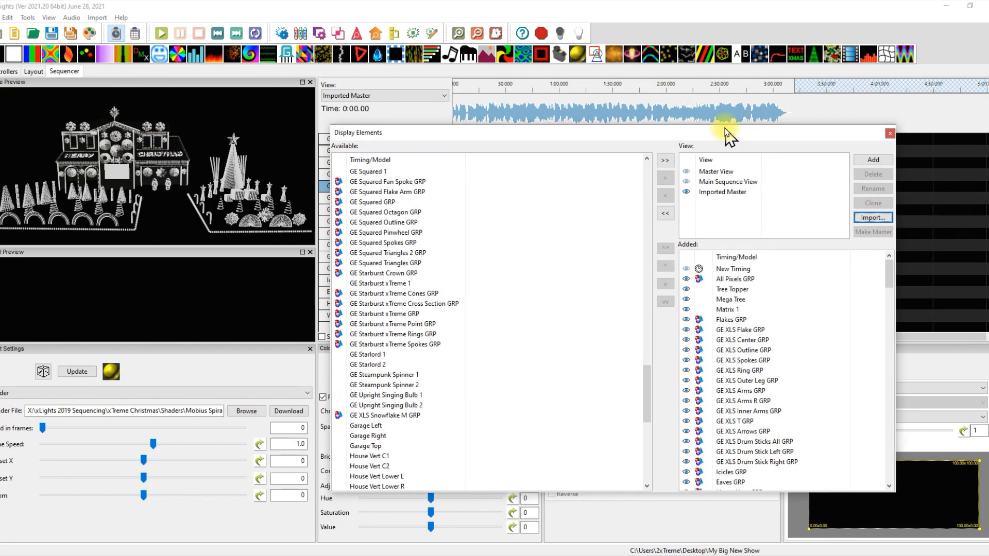
Examine the order of the models added to the Imported Master view and the models still available
{"action": "left_click", "coordinate": [749, 289]}
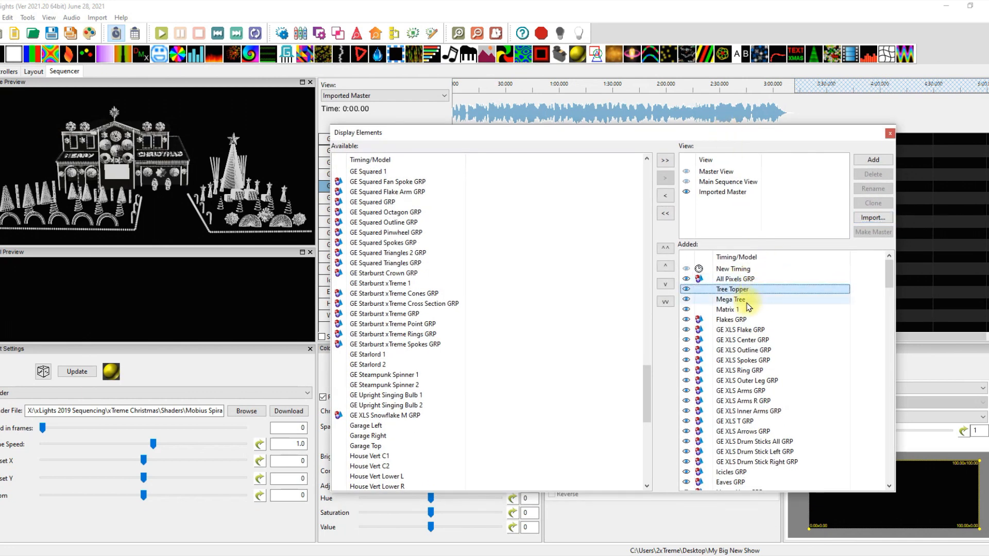
{"action": "left_click", "coordinate": [751, 299]}
{"action": "left_click", "coordinate": [751, 309]}
{"action": "left_click", "coordinate": [752, 320]}
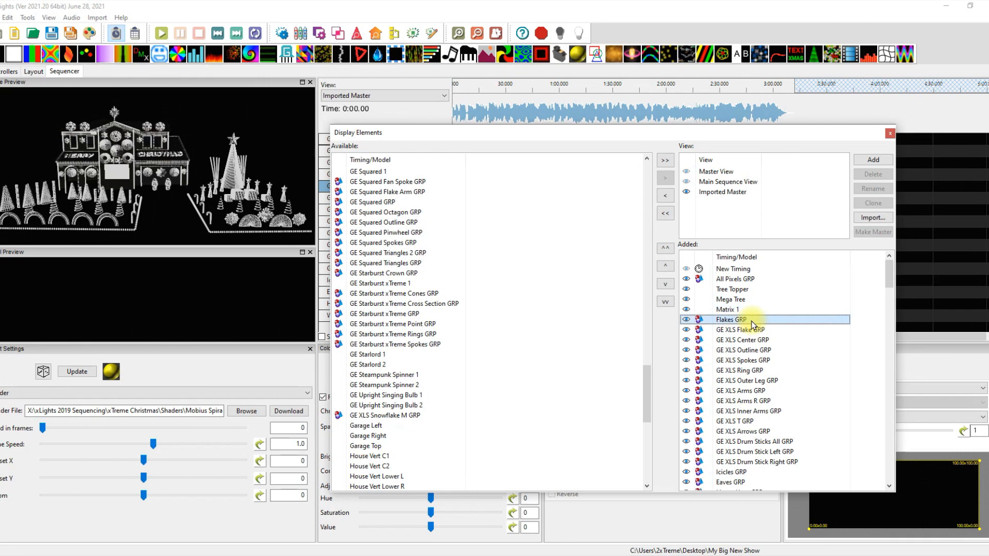
{"action": "left_click", "coordinate": [754, 331]}
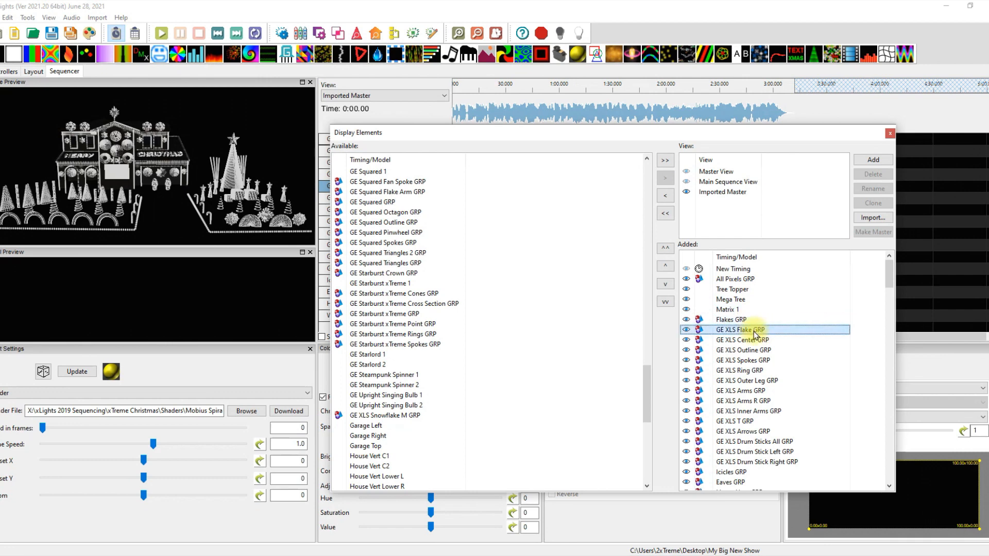
{"action": "left_click", "coordinate": [755, 341]}
{"action": "left_click", "coordinate": [756, 351]}
{"action": "left_click", "coordinate": [757, 361]}
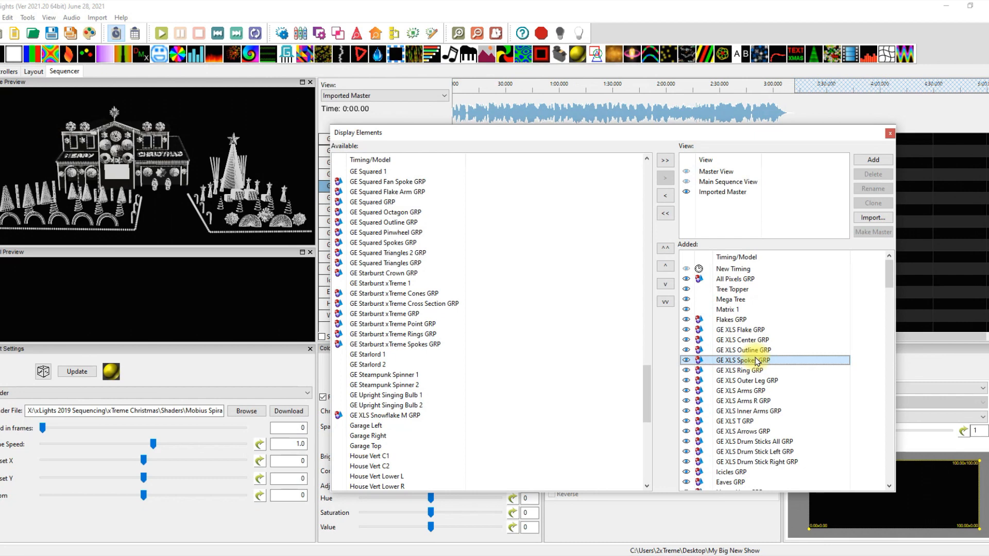
{"action": "left_click_drag", "start_coordinate": [890, 272], "coordinate": [891, 304]}
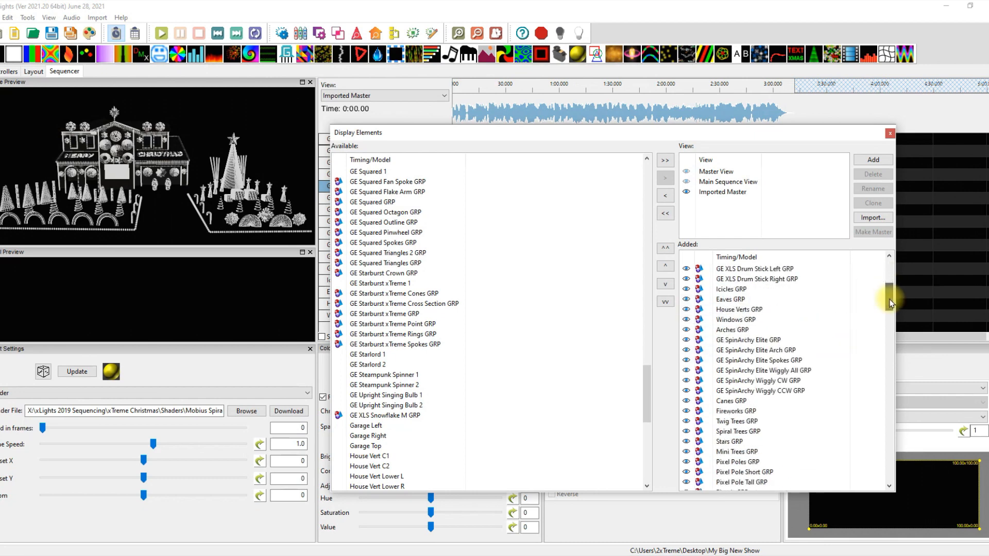
{"action": "scroll", "coordinate": [386, 307], "scroll_direction": "up", "scroll_amount": 7}
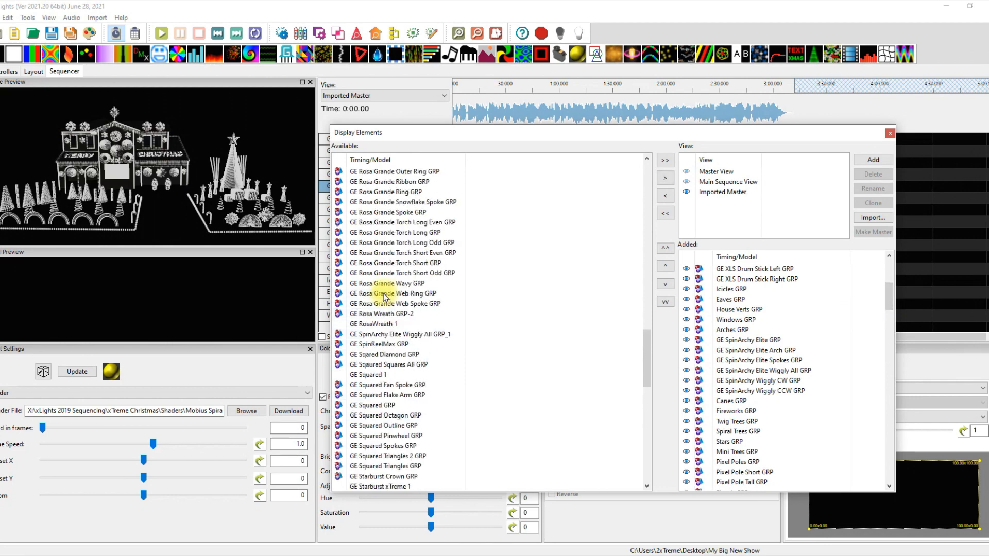
{"action": "scroll", "coordinate": [420, 265], "scroll_direction": "up", "scroll_amount": 12}
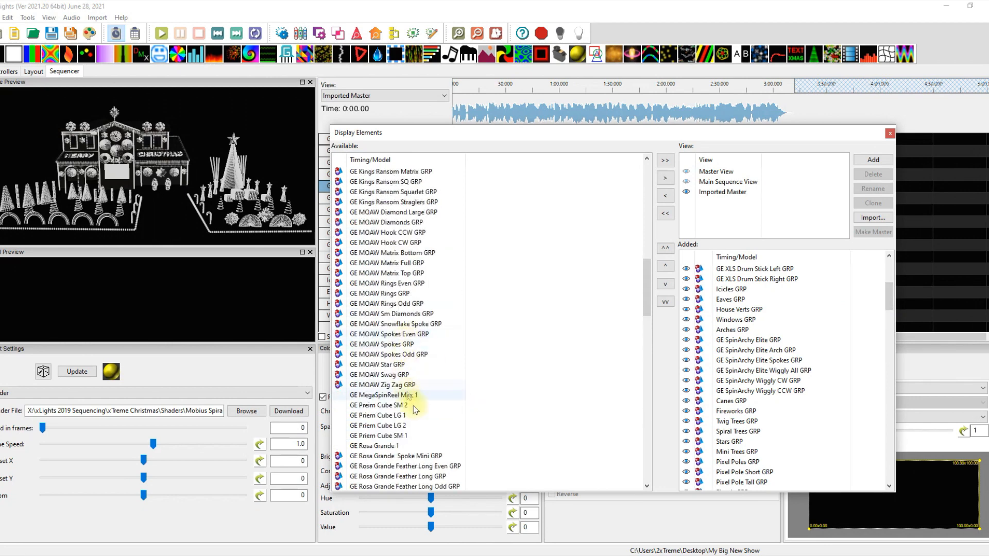
{"action": "scroll", "coordinate": [408, 396], "scroll_direction": "up", "scroll_amount": 10}
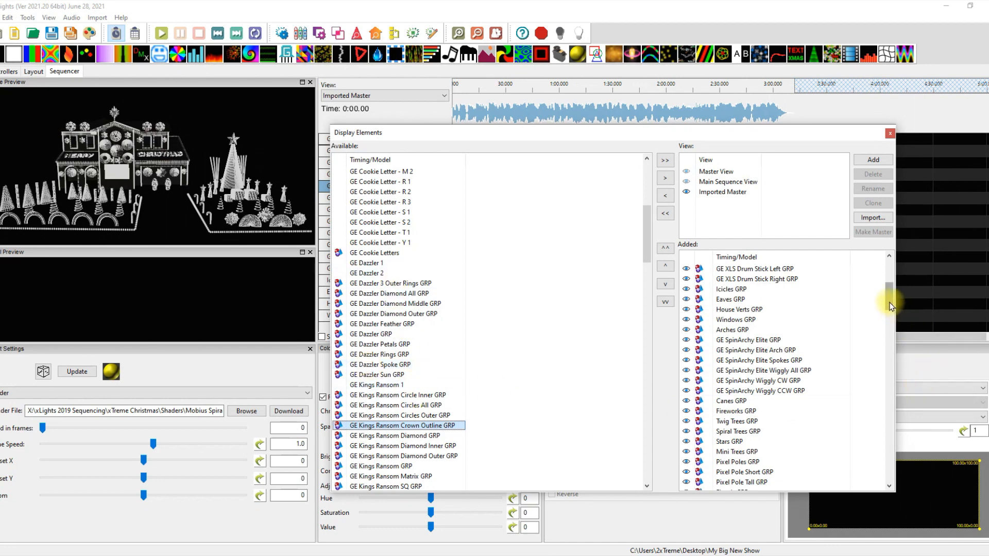
{"action": "left_click_drag", "start_coordinate": [890, 305], "coordinate": [891, 276]}
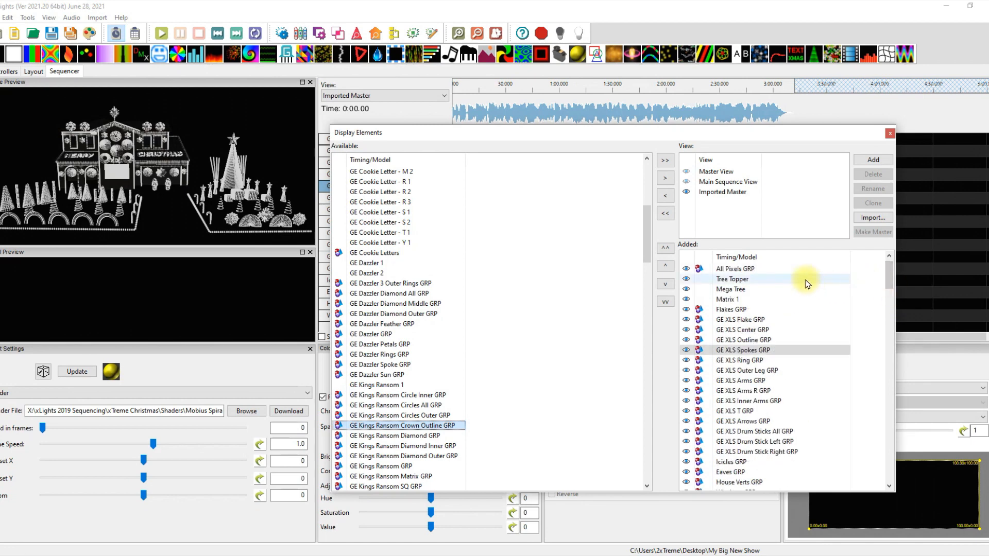
Rename the Imported Master view to xTreme Older Sequence 2020
{"action": "left_click", "coordinate": [721, 191]}
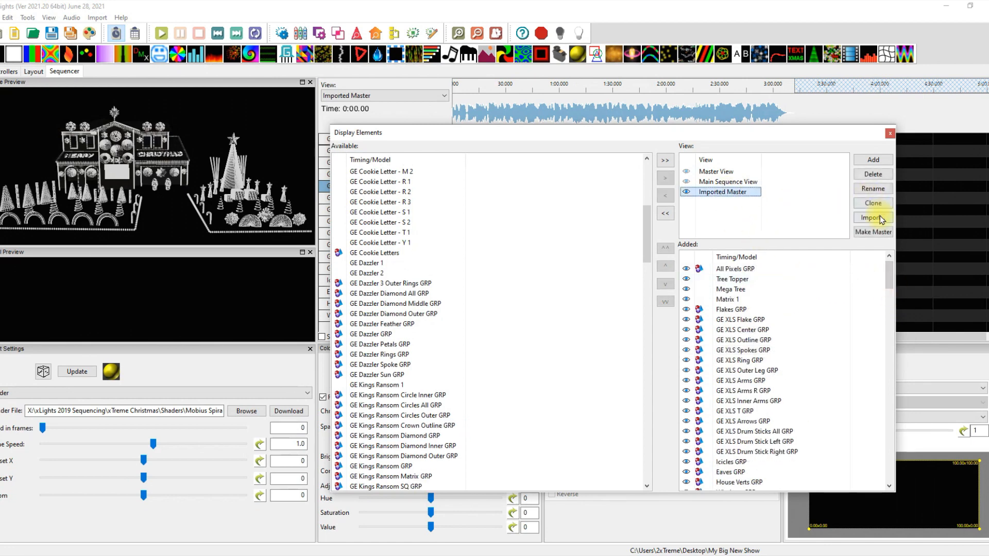
{"action": "left_click", "coordinate": [872, 203]}
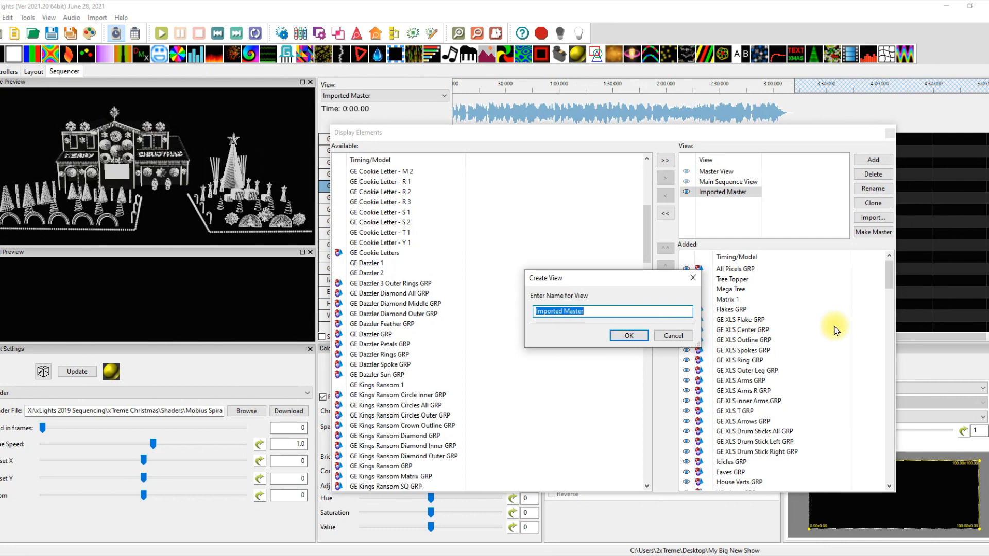
{"action": "type", "text": "xTreme Older Sequence 2020"}
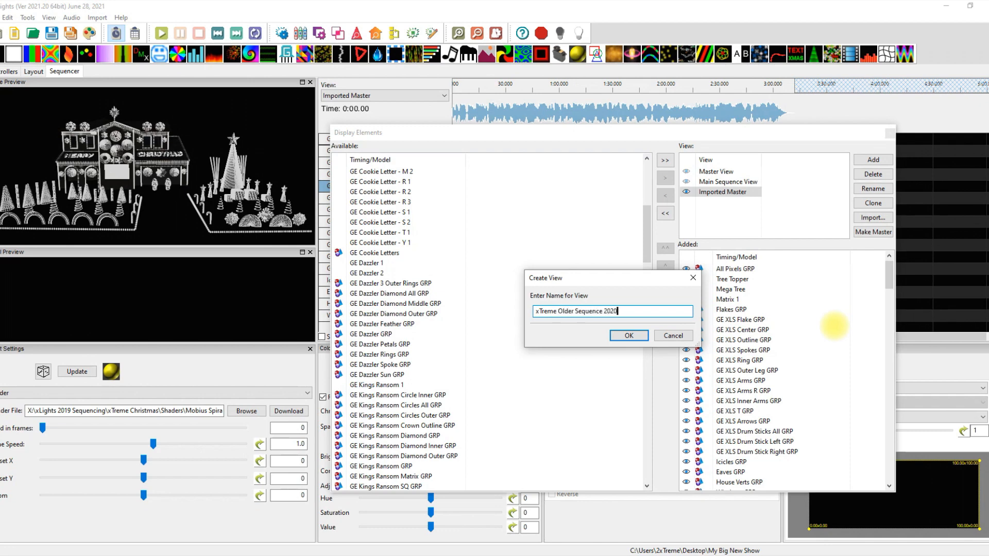
{"action": "left_click", "coordinate": [629, 336]}
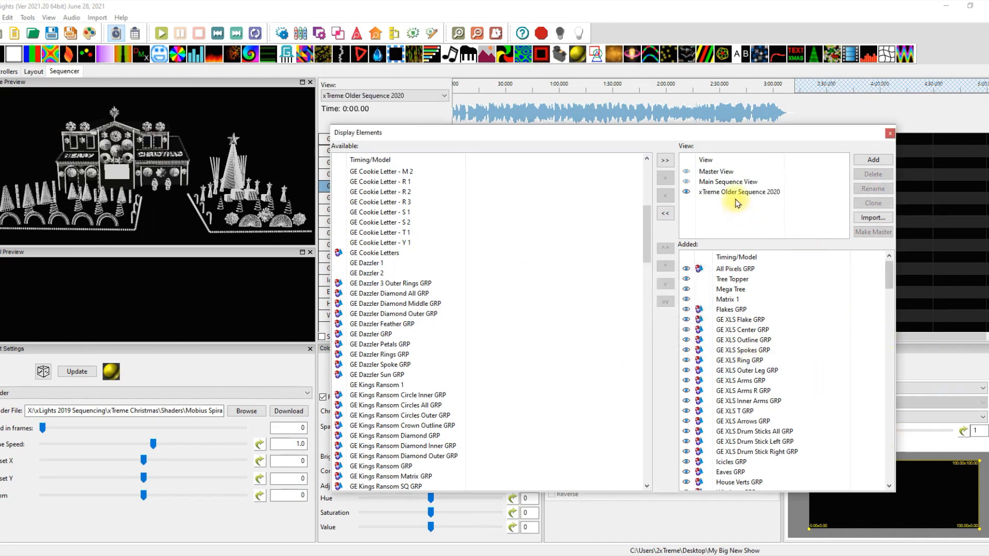
Make xTreme Older Sequence 2020 the master view, check its added models and close the display elements editor
{"action": "left_click", "coordinate": [736, 194]}
{"action": "left_click", "coordinate": [881, 233]}
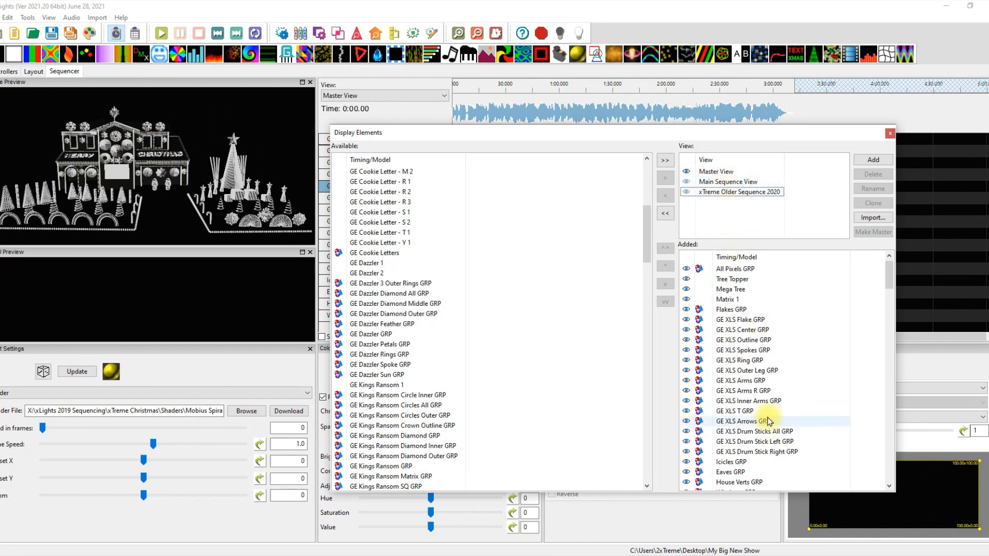
{"action": "mouse_move", "coordinate": [887, 278]}
{"action": "left_mouse_down"}
{"action": "mouse_move", "coordinate": [890, 309]}
{"action": "mouse_move", "coordinate": [891, 269]}
{"action": "left_mouse_up"}
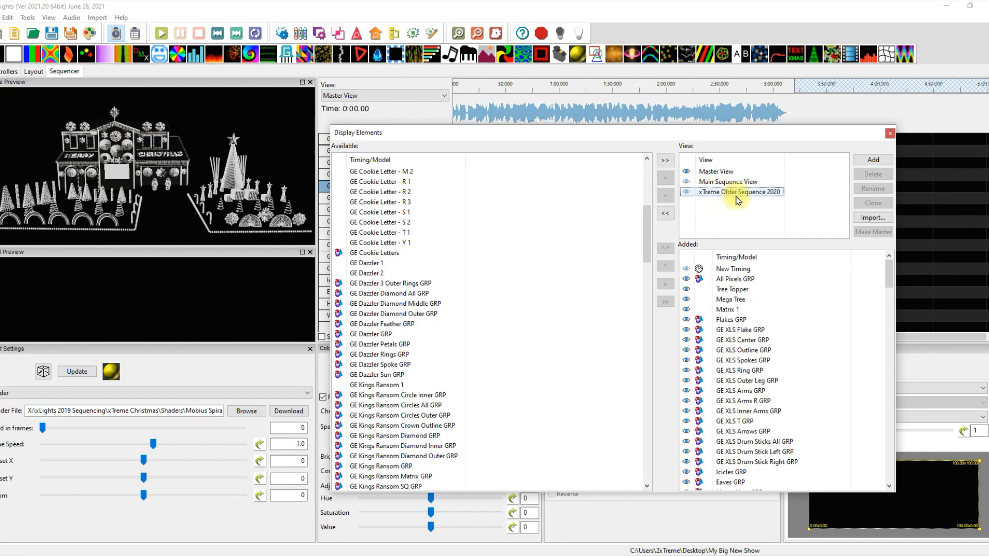
{"action": "left_click", "coordinate": [890, 133]}
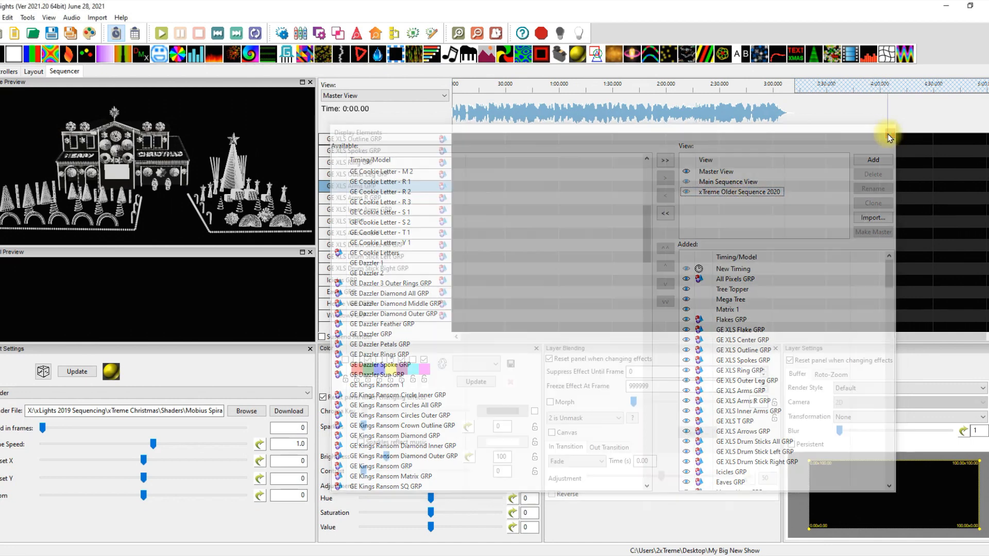
Leave the current sequence for the layout and start a new sequence of the Animation type
{"action": "left_click", "coordinate": [28, 73]}
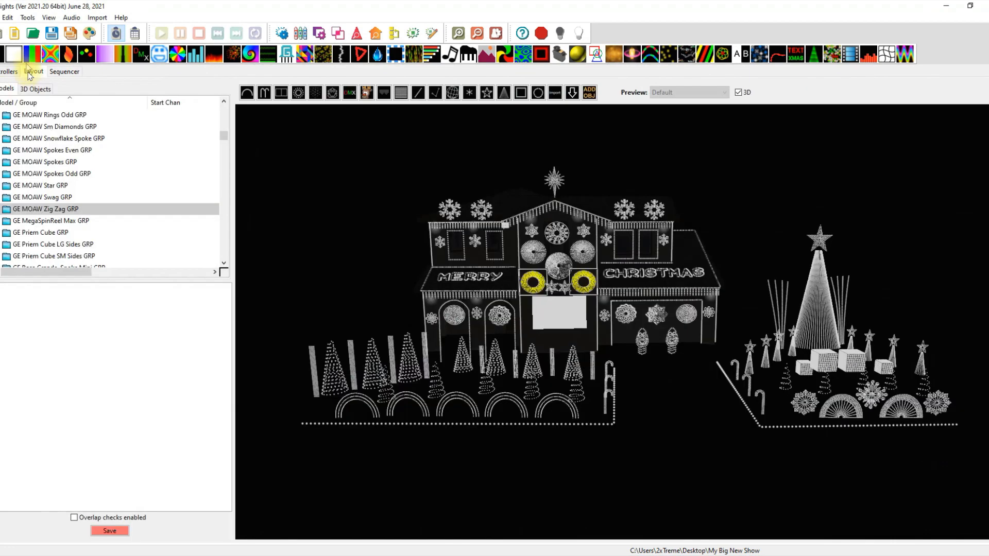
{"action": "left_click", "coordinate": [13, 33]}
{"action": "left_click", "coordinate": [484, 307]}
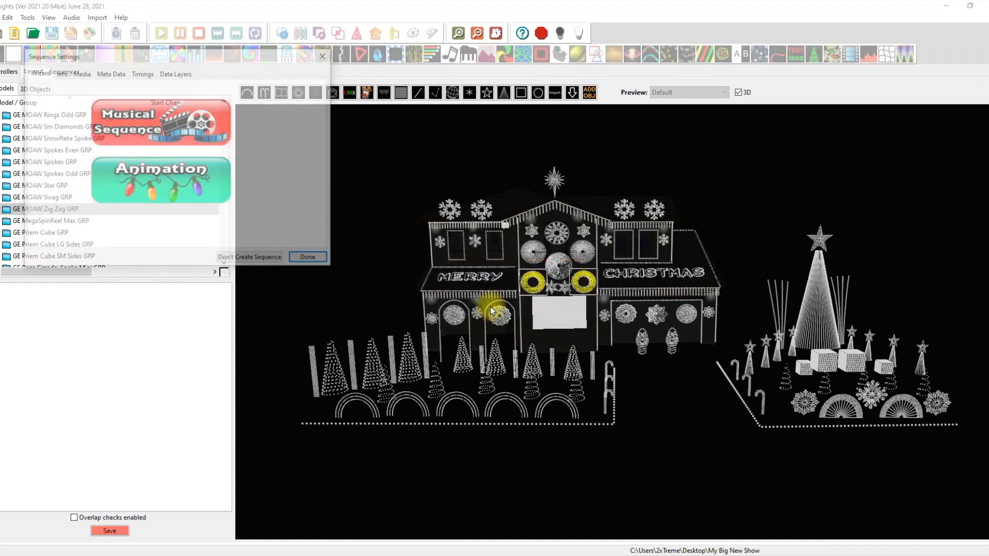
{"action": "left_click", "coordinate": [155, 179]}
{"action": "left_click", "coordinate": [156, 181]}
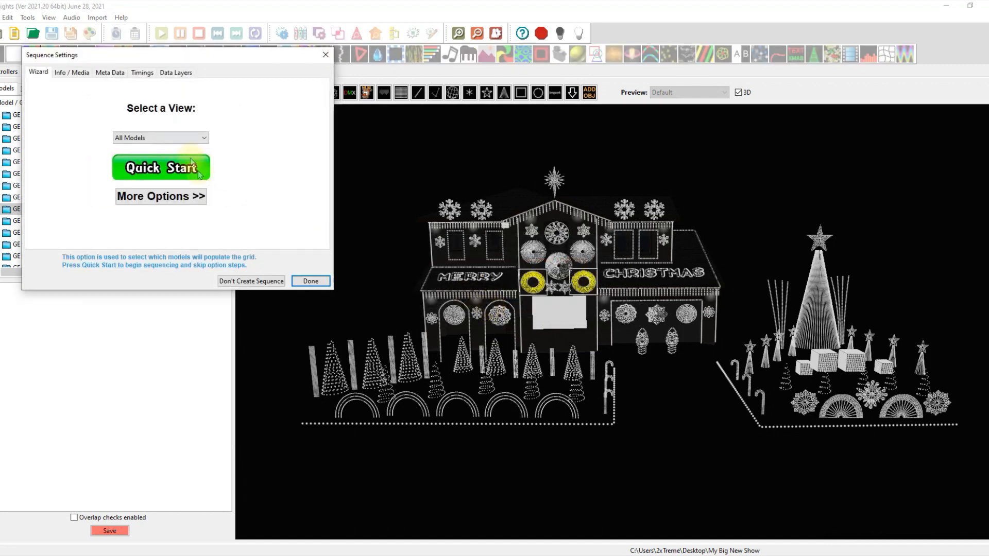
Populate the new sequence from Main Sequence View and finish its sequence settings
{"action": "left_click", "coordinate": [206, 138]}
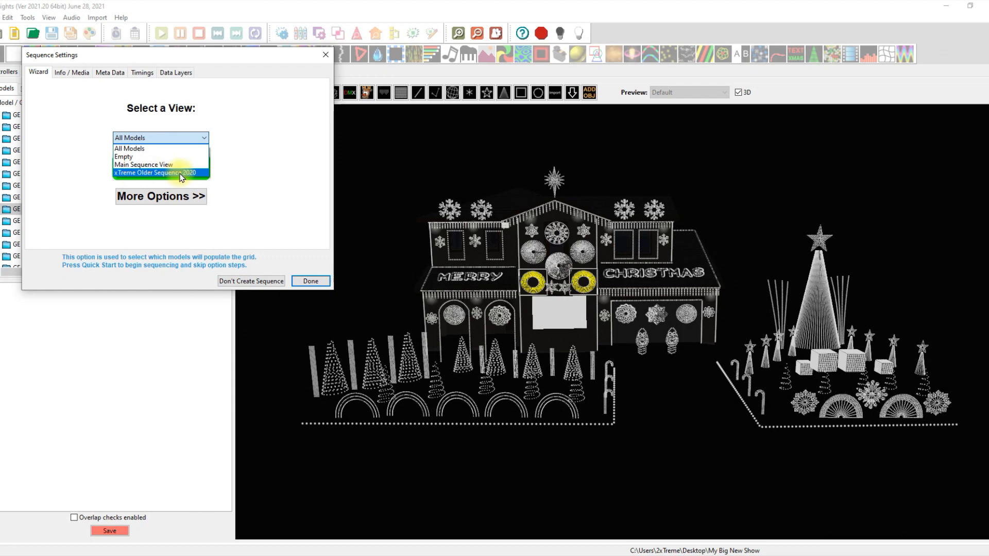
{"action": "left_click", "coordinate": [144, 165]}
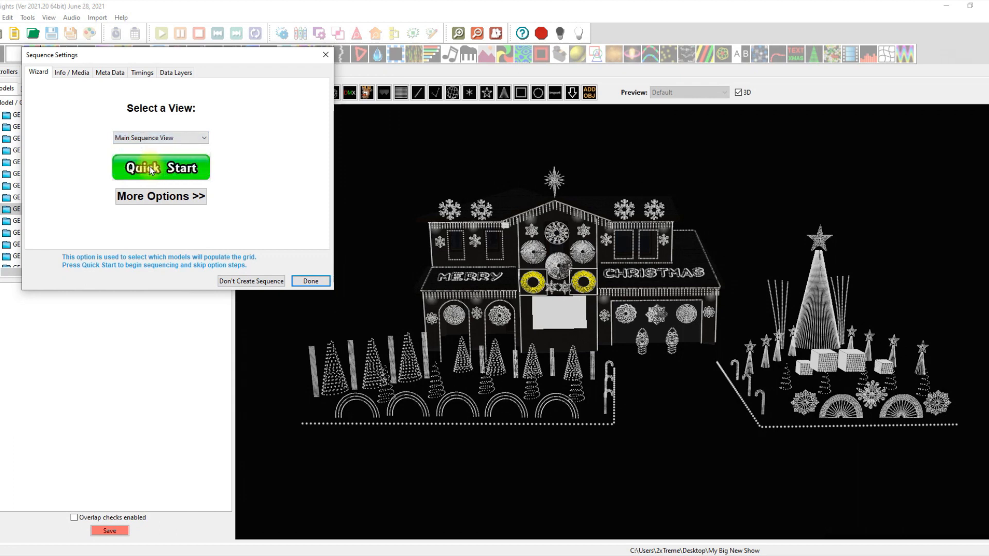
{"action": "left_click", "coordinate": [309, 280]}
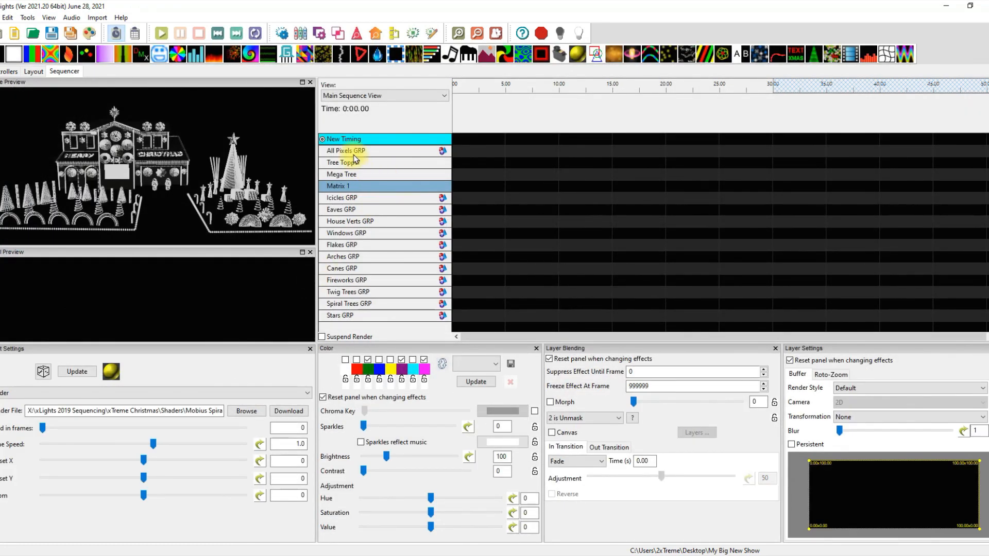
Review the order of the model rows in the new sequence, from All Pixels GRP down to the GE Starlord groups
{"action": "scroll", "coordinate": [375, 290], "scroll_direction": "down", "scroll_amount": 1}
{"action": "scroll", "coordinate": [375, 290], "scroll_direction": "down", "scroll_amount": 6}
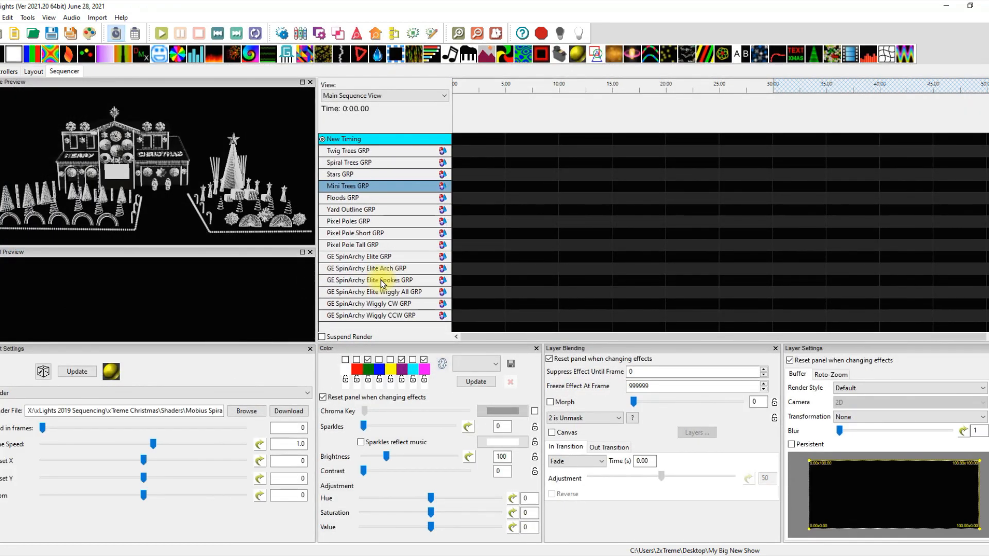
{"action": "scroll", "coordinate": [382, 283], "scroll_direction": "down", "scroll_amount": 6}
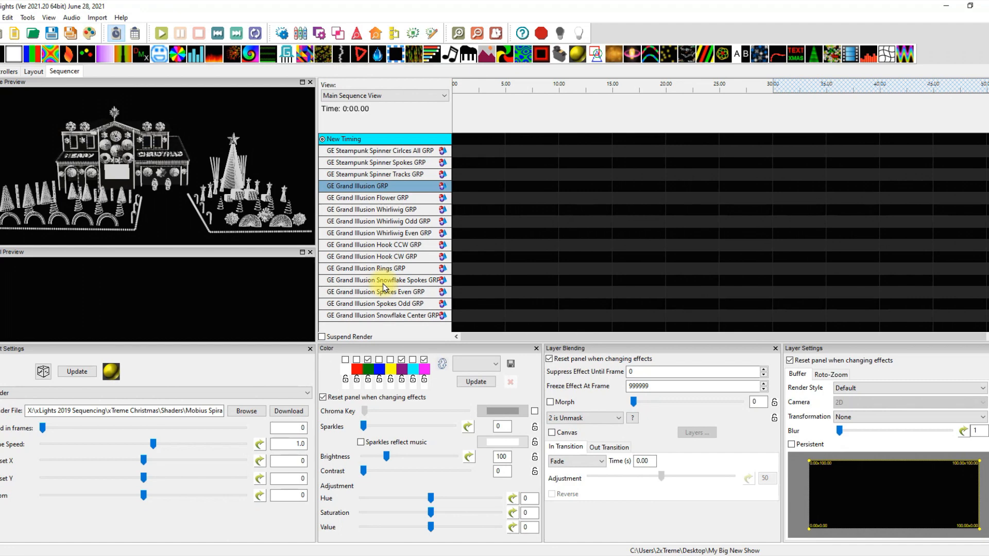
{"action": "scroll", "coordinate": [384, 287], "scroll_direction": "down", "scroll_amount": 4}
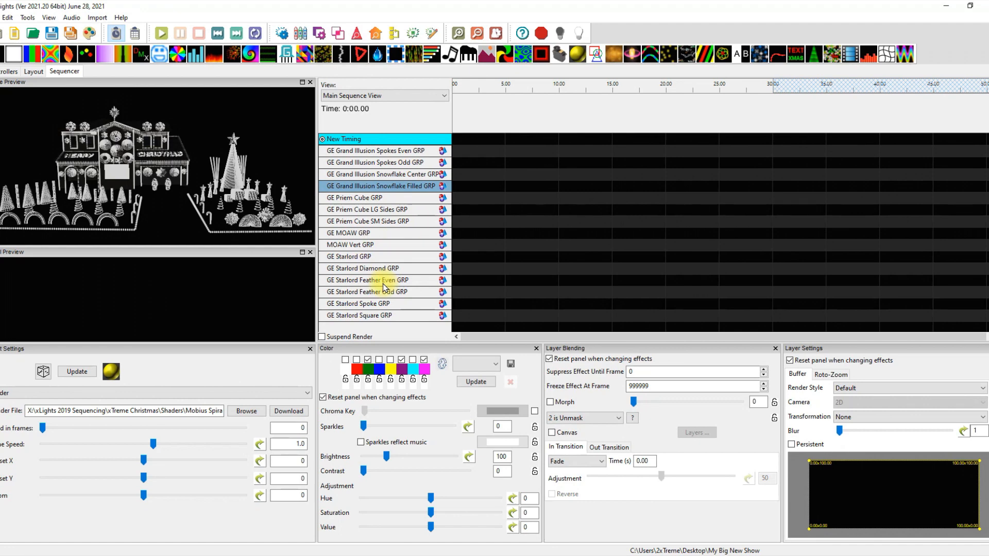
{"action": "scroll", "coordinate": [383, 286], "scroll_direction": "down", "scroll_amount": 1}
Open the display elements editor and look through the models added to Main Sequence View
{"action": "right_click", "coordinate": [395, 208]}
{"action": "left_click", "coordinate": [466, 330]}
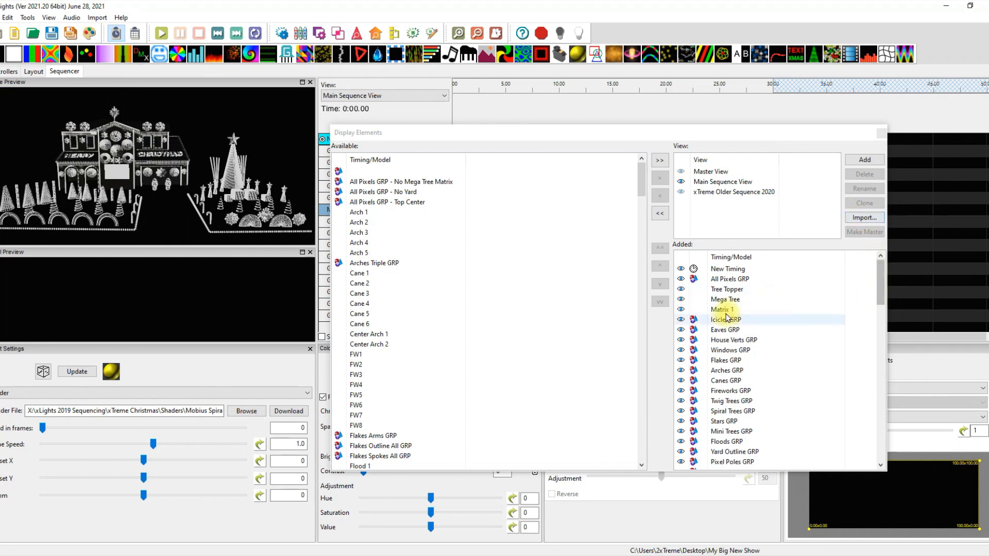
{"action": "left_click_drag", "start_coordinate": [878, 283], "coordinate": [887, 445]}
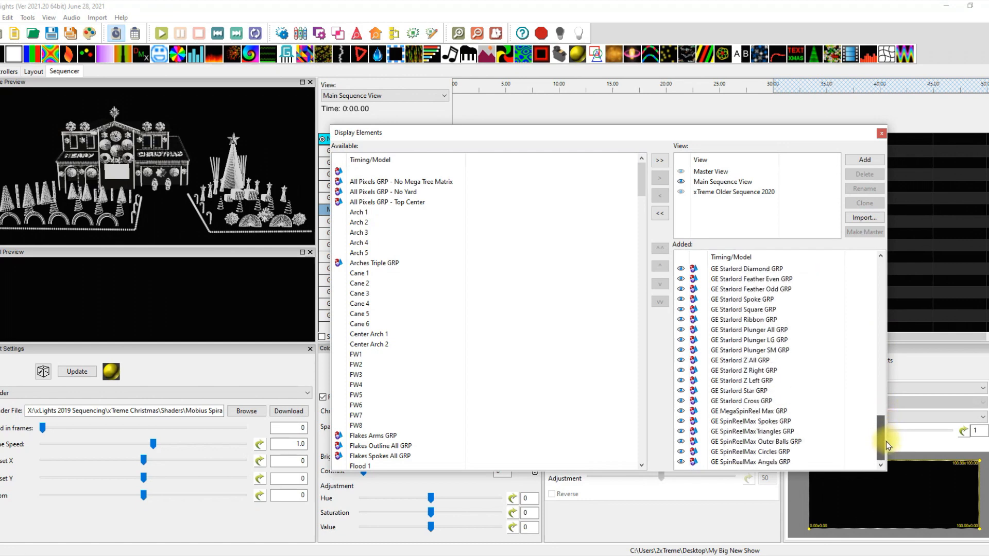
{"action": "left_click_drag", "start_coordinate": [887, 444], "coordinate": [901, 283]}
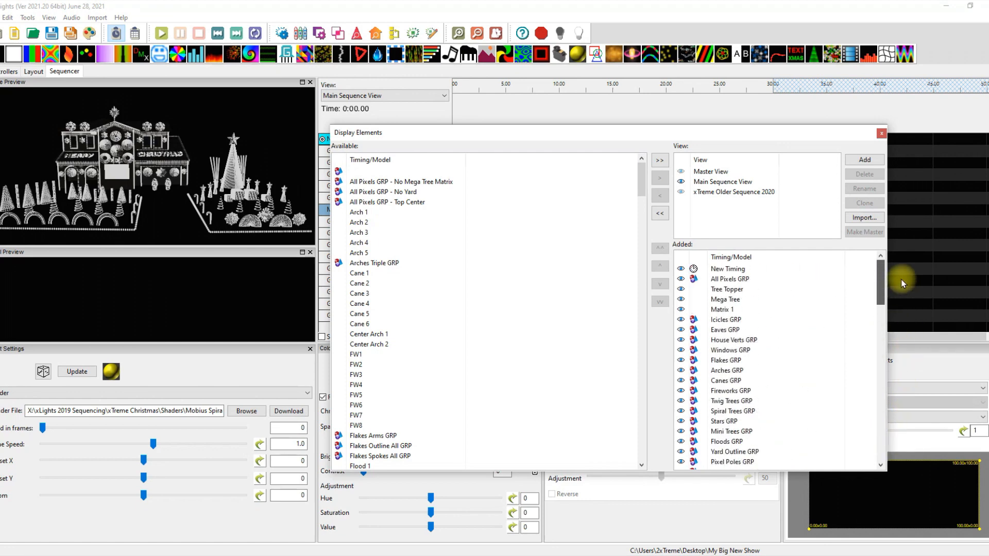
Add Flakes Arms GRP, Flakes Outline All GRP and Flakes Spokes All GRP above Icicles GRP, and Arches Triple GRP above Arches GRP
{"action": "left_click", "coordinate": [360, 263]}
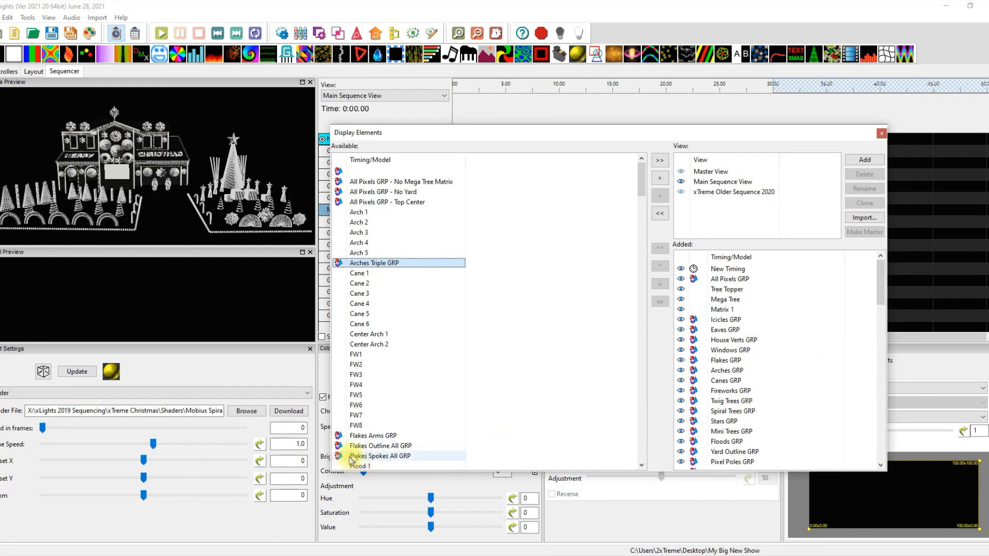
{"action": "left_click", "coordinate": [375, 436]}
{"action": "left_click", "coordinate": [378, 457], "text": "shift"}
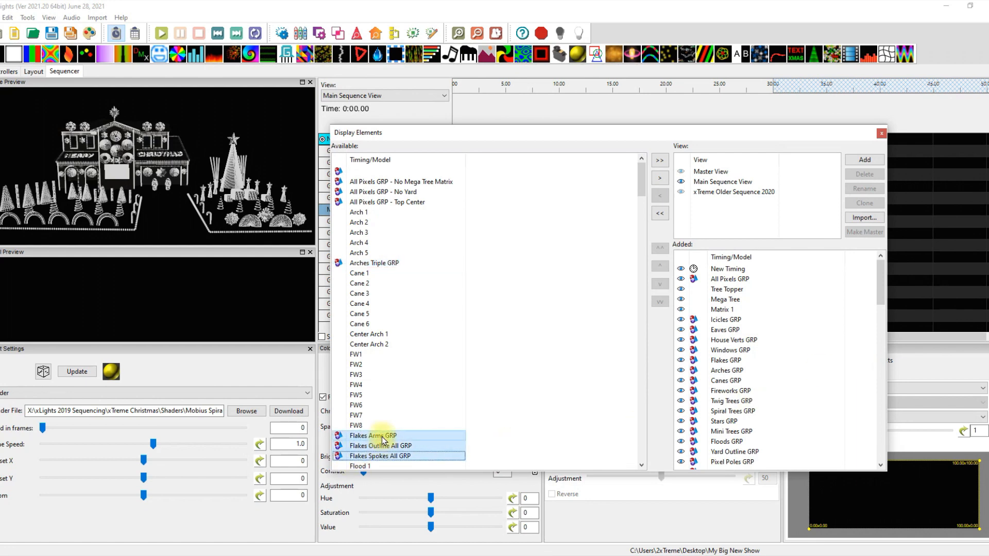
{"action": "left_click_drag", "start_coordinate": [754, 341], "coordinate": [742, 322]}
{"action": "left_click_drag", "start_coordinate": [361, 263], "coordinate": [743, 389]}
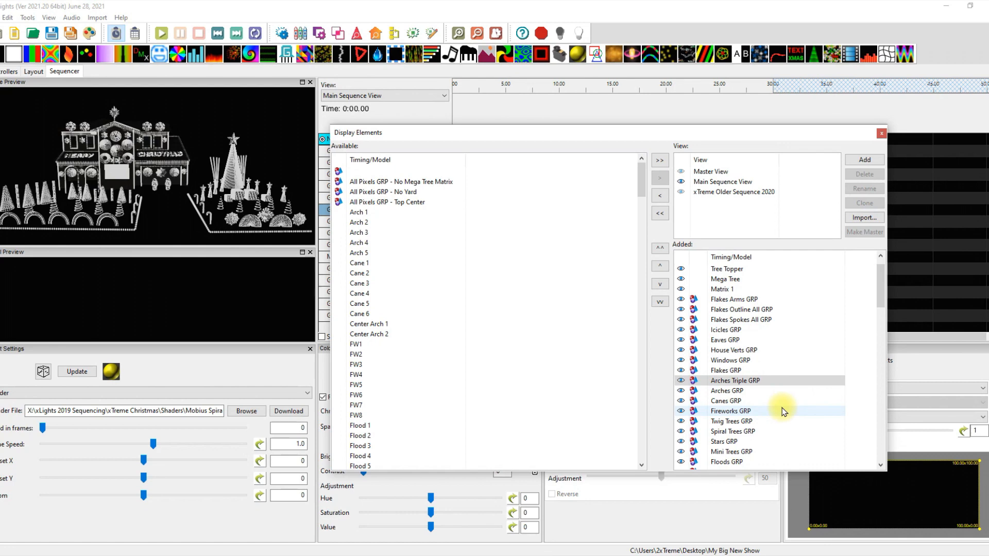
Look through the GE models still available for Main Sequence View and shift the display elements editor slightly
{"action": "scroll", "coordinate": [422, 381], "scroll_direction": "down", "scroll_amount": 20}
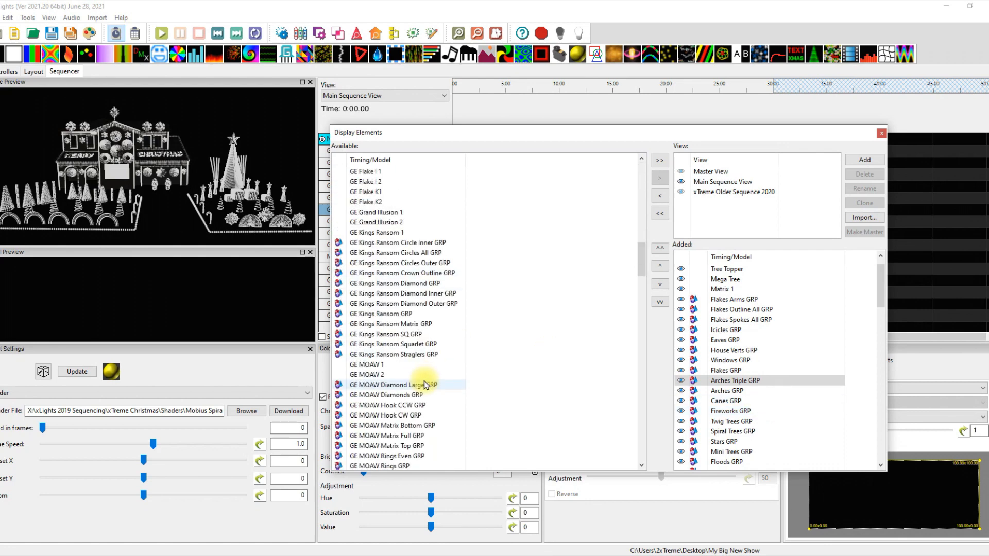
{"action": "left_click", "coordinate": [741, 382]}
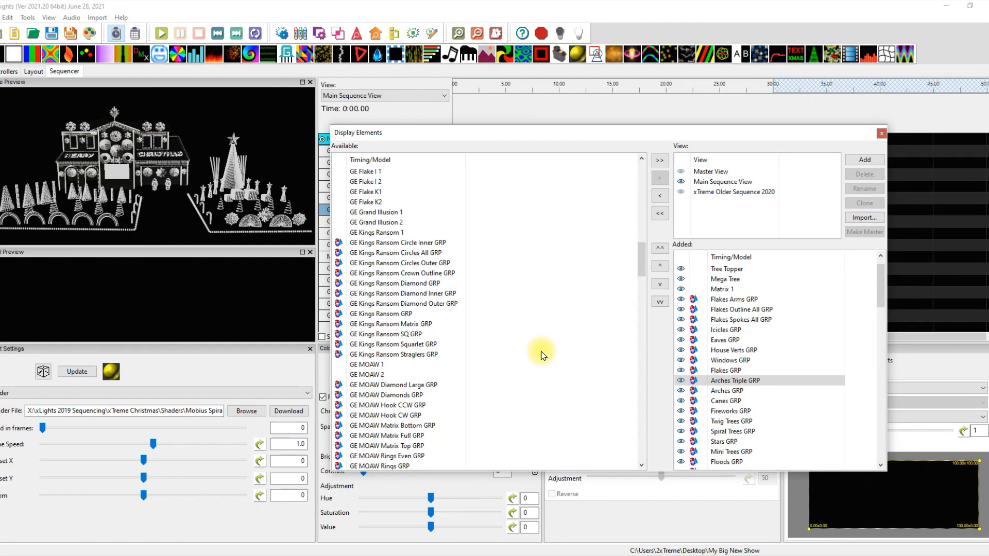
{"action": "mouse_move", "coordinate": [695, 134]}
{"action": "left_mouse_down"}
{"action": "mouse_move", "coordinate": [674, 110]}
{"action": "mouse_move", "coordinate": [684, 101]}
{"action": "mouse_move", "coordinate": [706, 110]}
{"action": "mouse_move", "coordinate": [724, 194]}
{"action": "mouse_move", "coordinate": [685, 145]}
{"action": "left_mouse_up"}
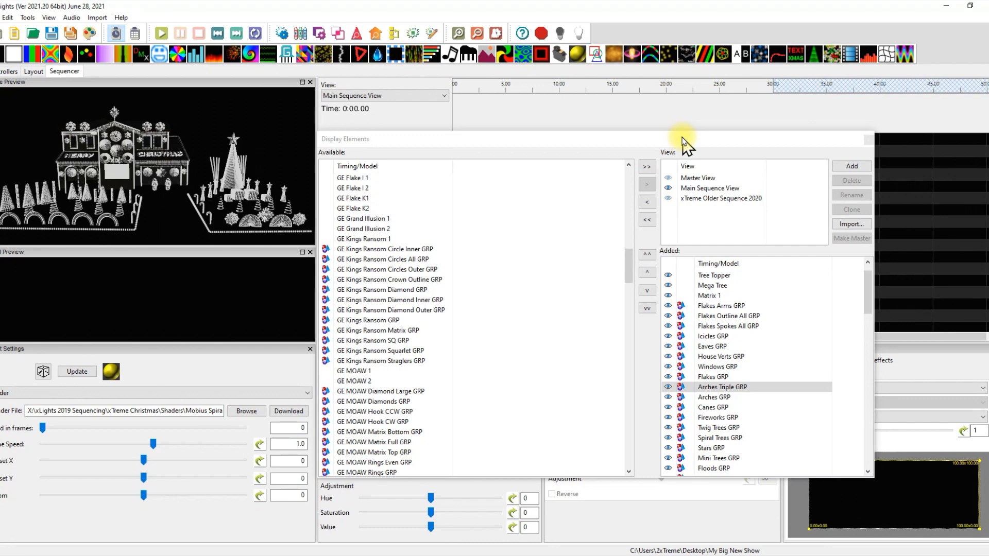
{"action": "left_click_drag", "start_coordinate": [682, 137], "coordinate": [684, 139]}
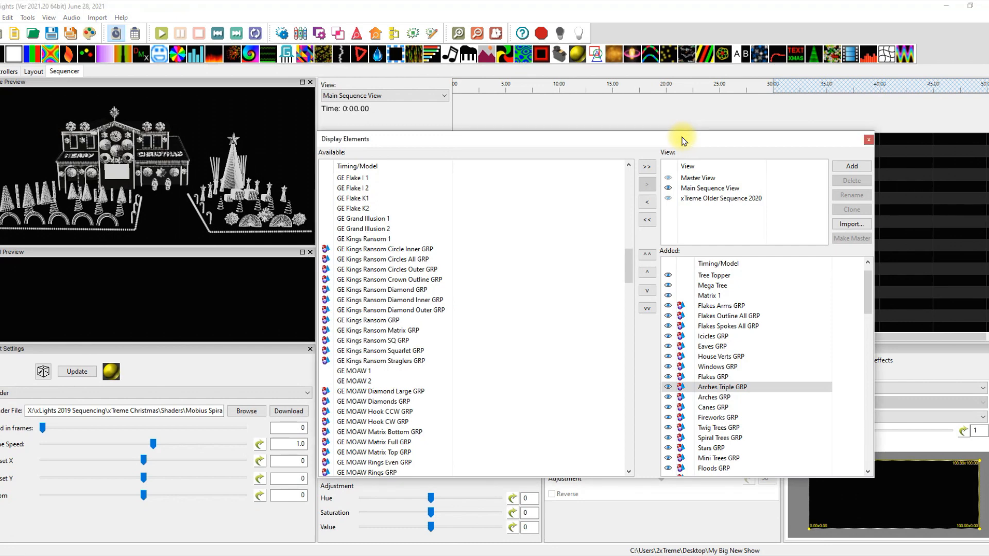